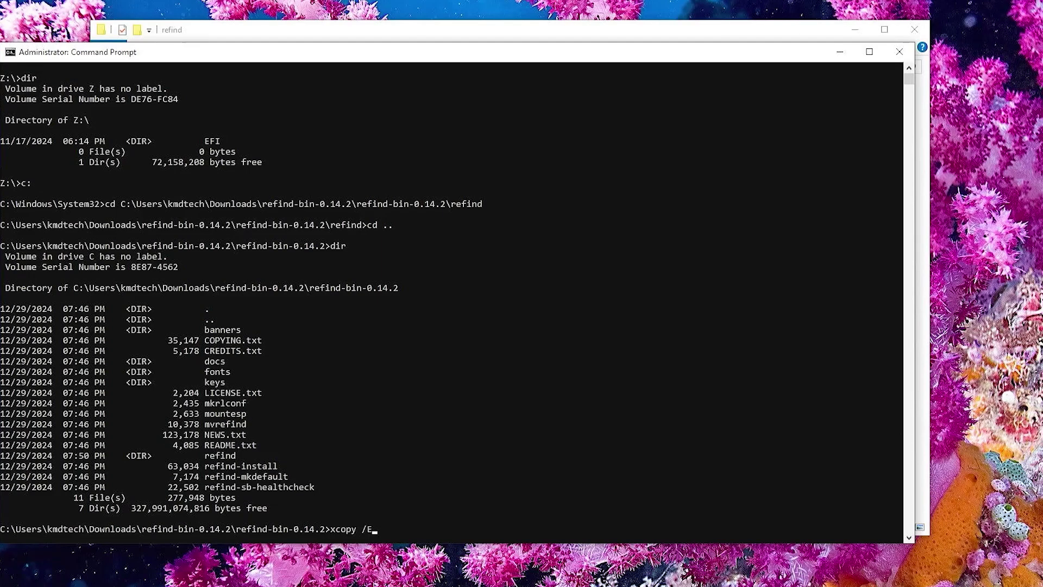
From the rEFInd menu, browse the entries and boot the Microsoft EFI entry
type("refind Z:\\EFI")
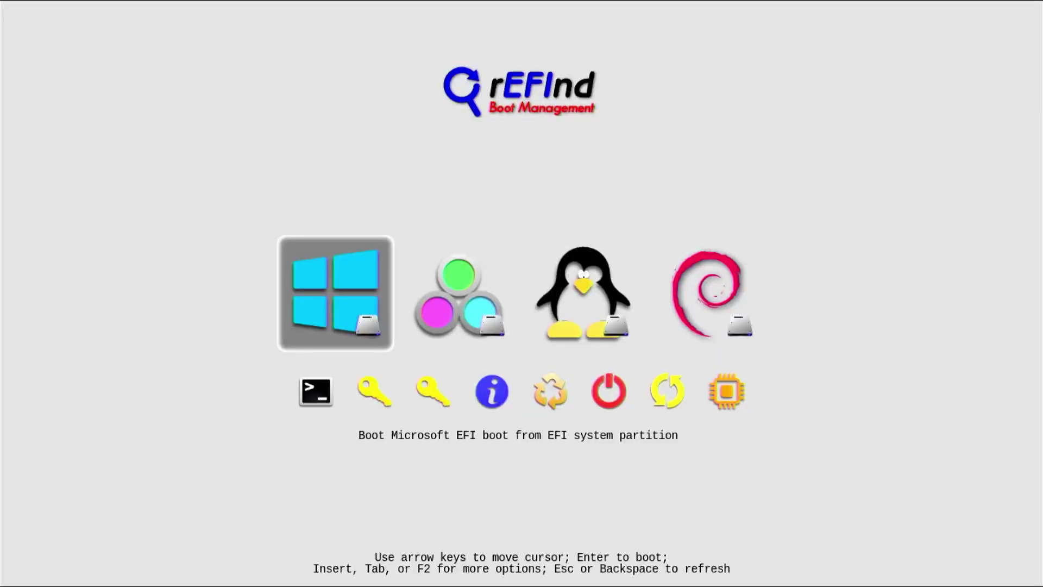
key("Right")
key("Right")
key("Right")
key("Down")
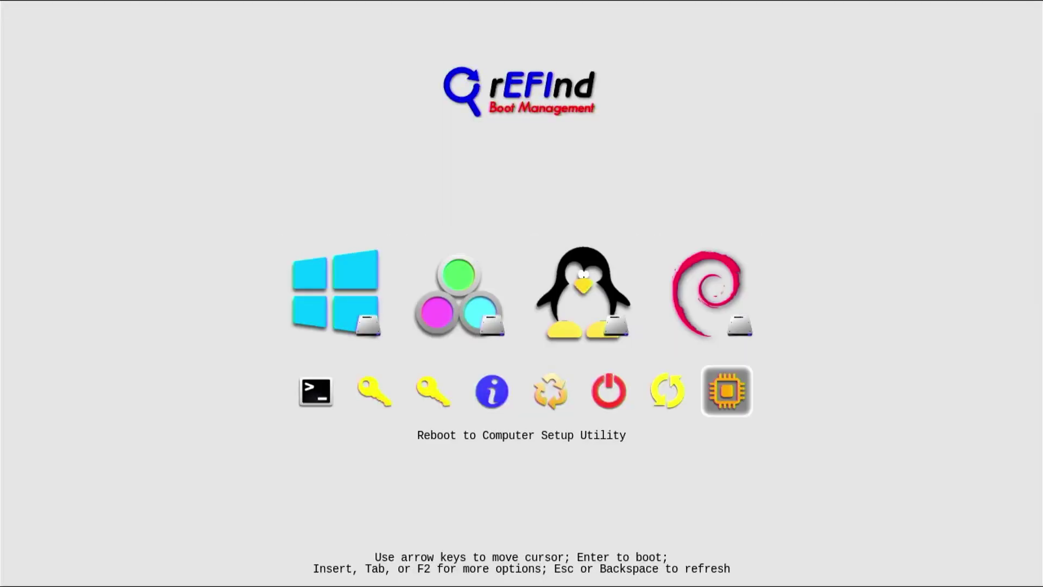
key("Left")
key("Left")
key("Left")
key("Left")
key("Left")
key("Left")
key("Left")
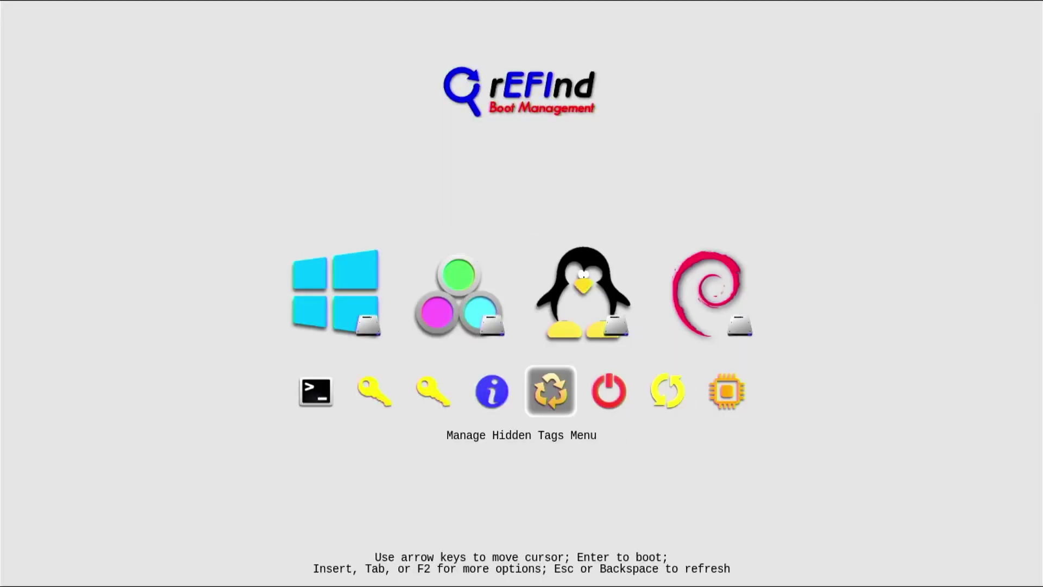
key("Up")
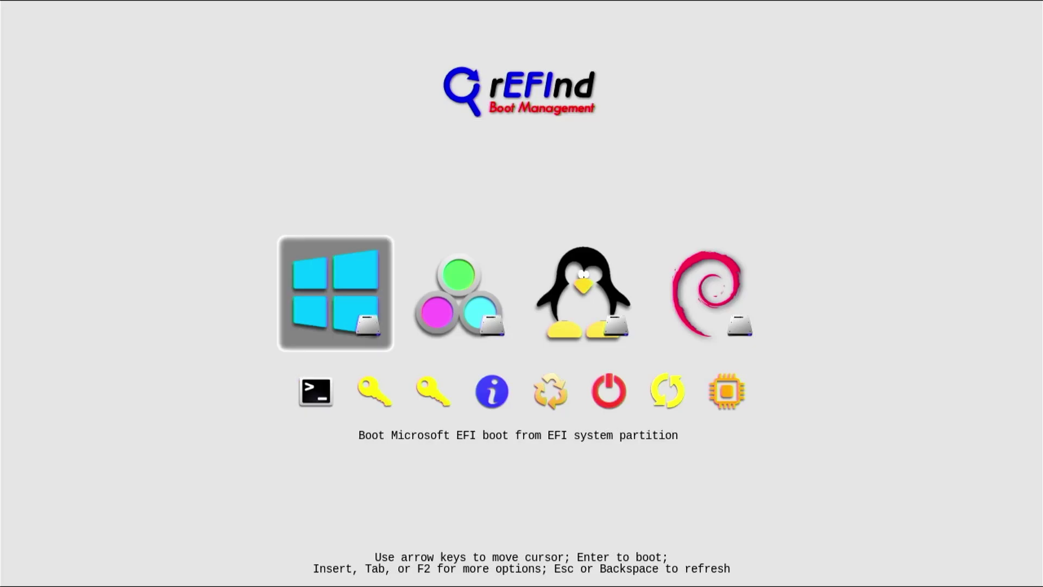
key("Return")
In GRUB, move through Debian, its Advanced options and Windows Boot Manager entries
key("Down")
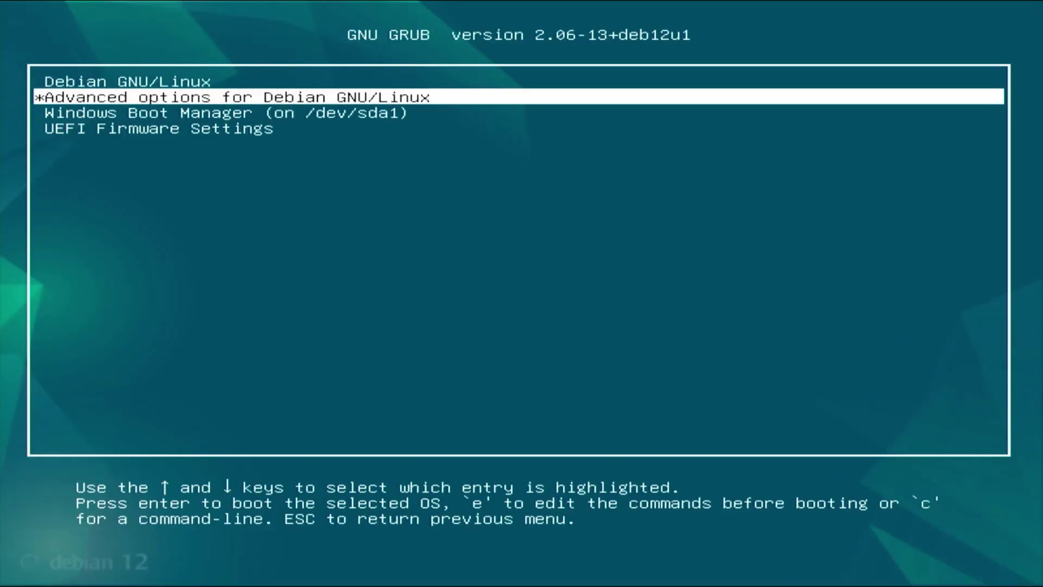
key("Down")
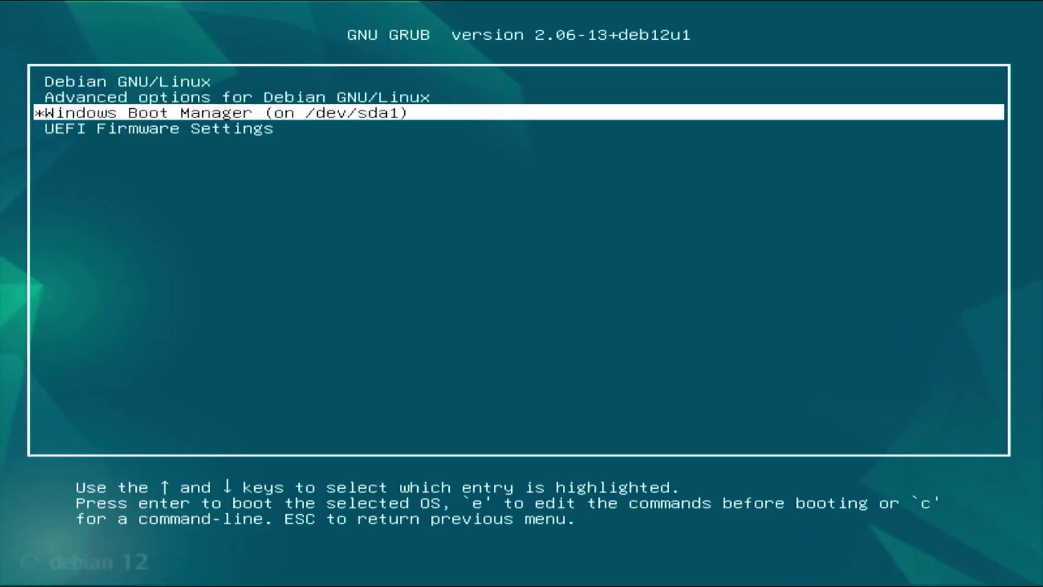
key("Up")
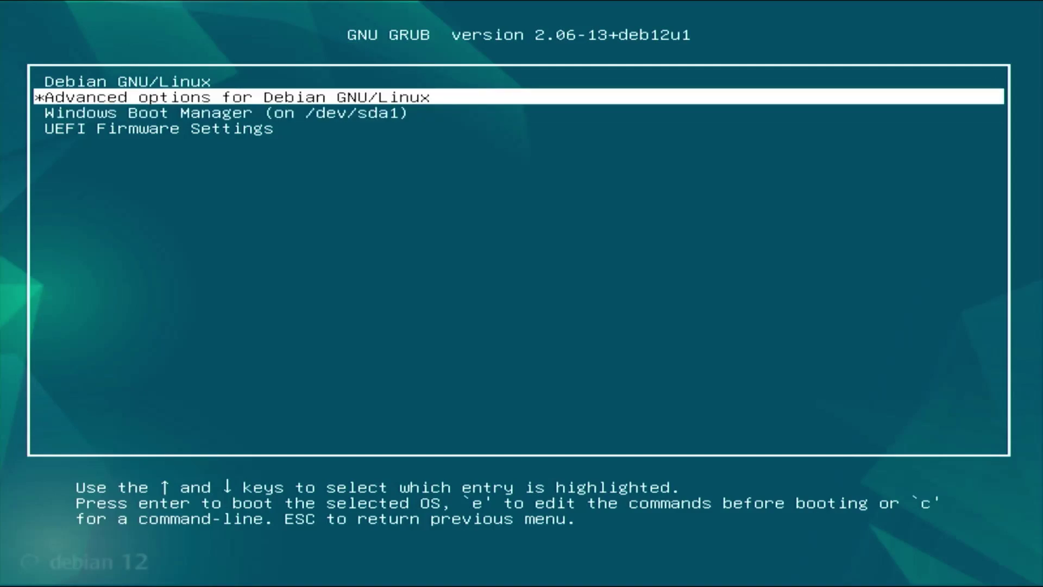
key("Up")
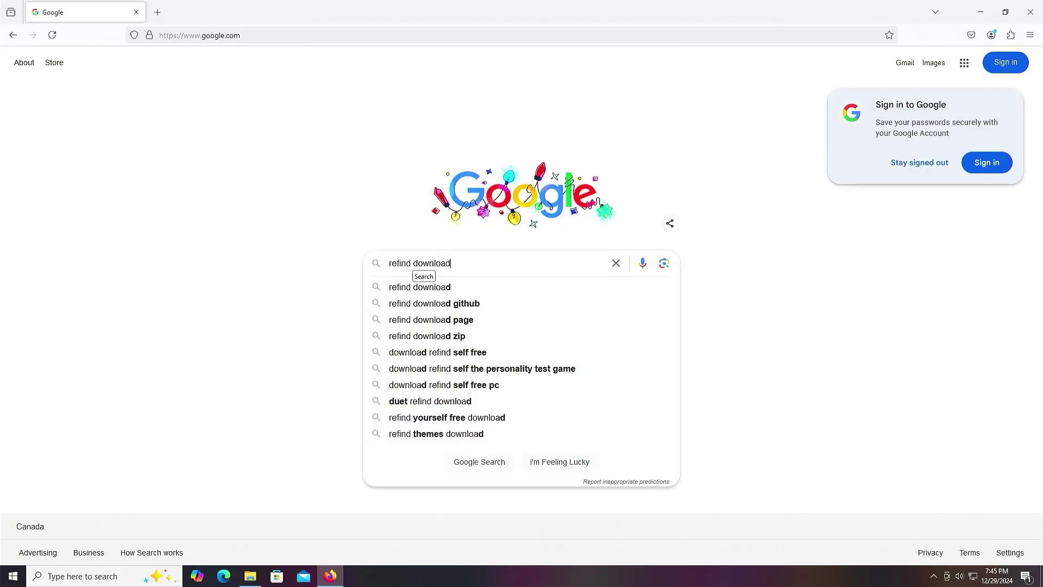
Search Google for 'refind download' and get refind-bin-0.14.2 from the SourceForge result
key("Return")
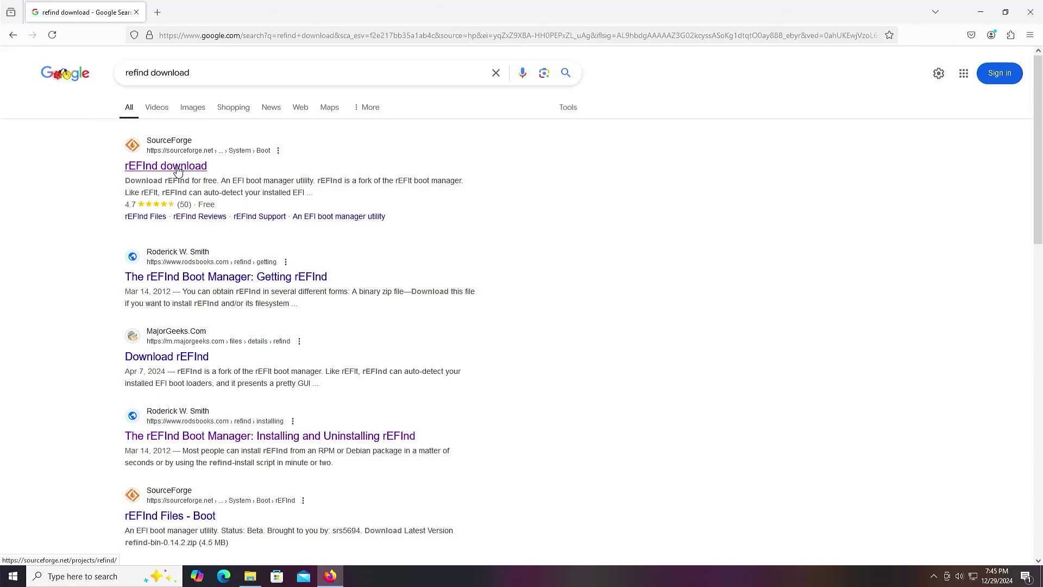
left_click(178, 169)
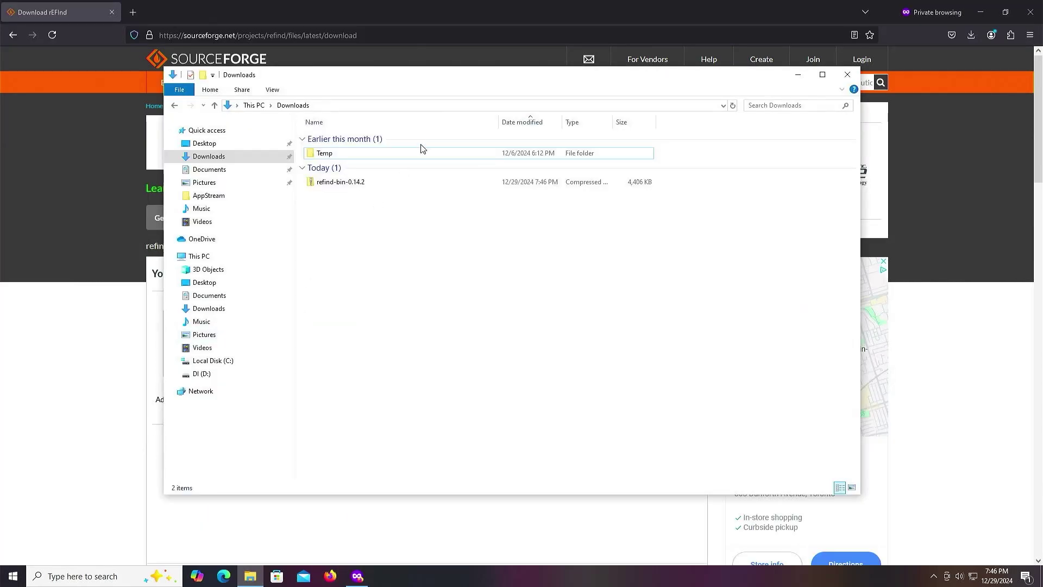
Extract all files of the refind-bin-0.14.2 archive to the suggested folder
left_click(349, 185)
right_click(348, 184)
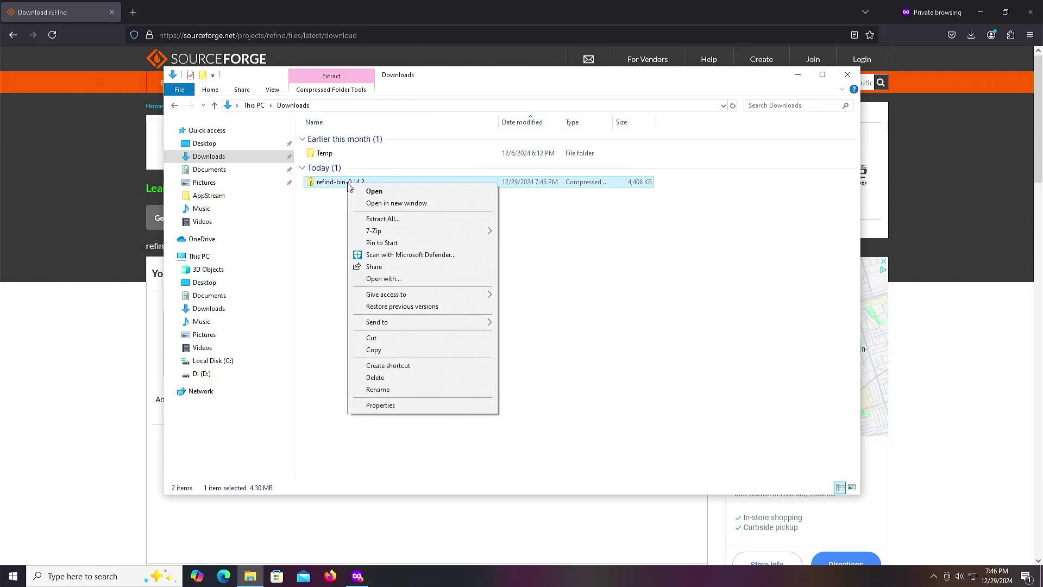
left_click(387, 219)
left_click(611, 391)
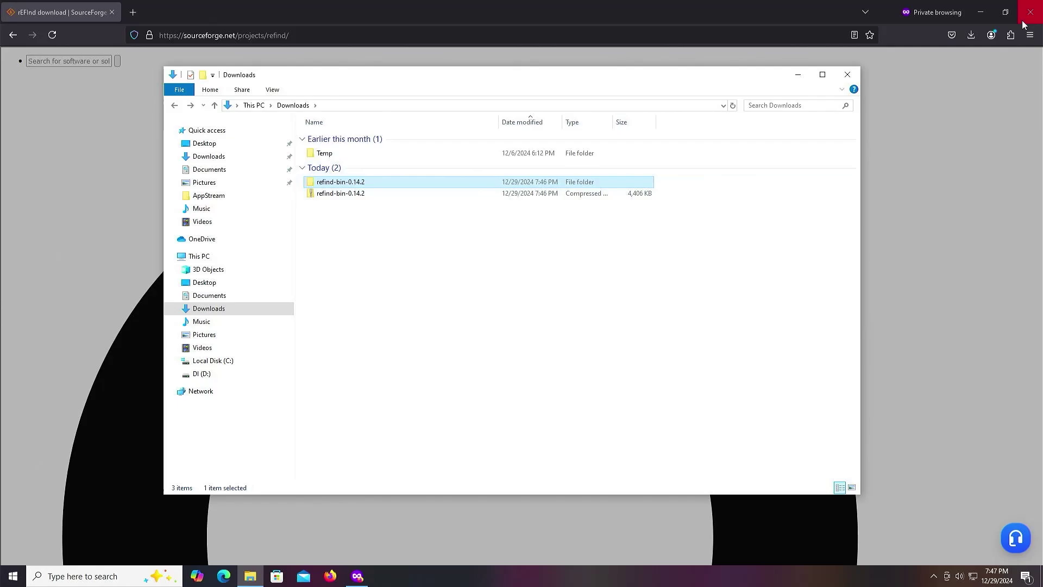
Close Firefox and open the inner refind-bin-0.14.2 folder
left_click(1030, 19)
left_click(354, 221)
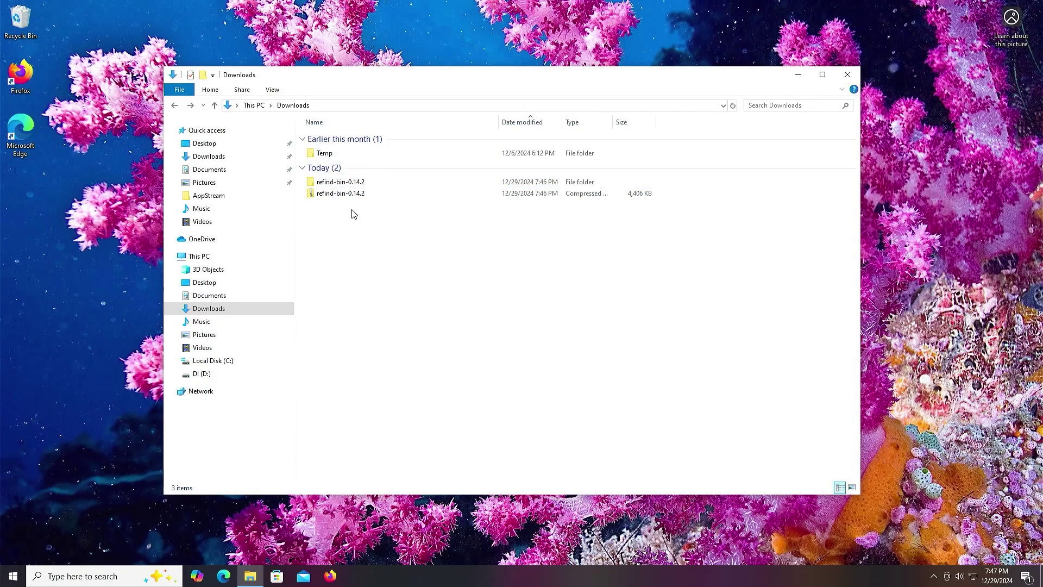
double_click(348, 187)
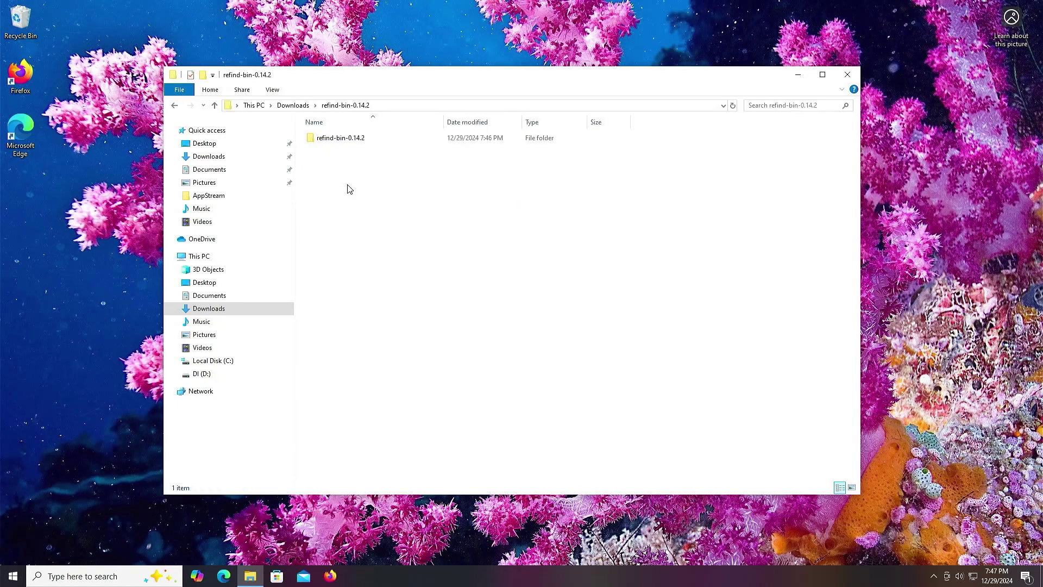
double_click(340, 138)
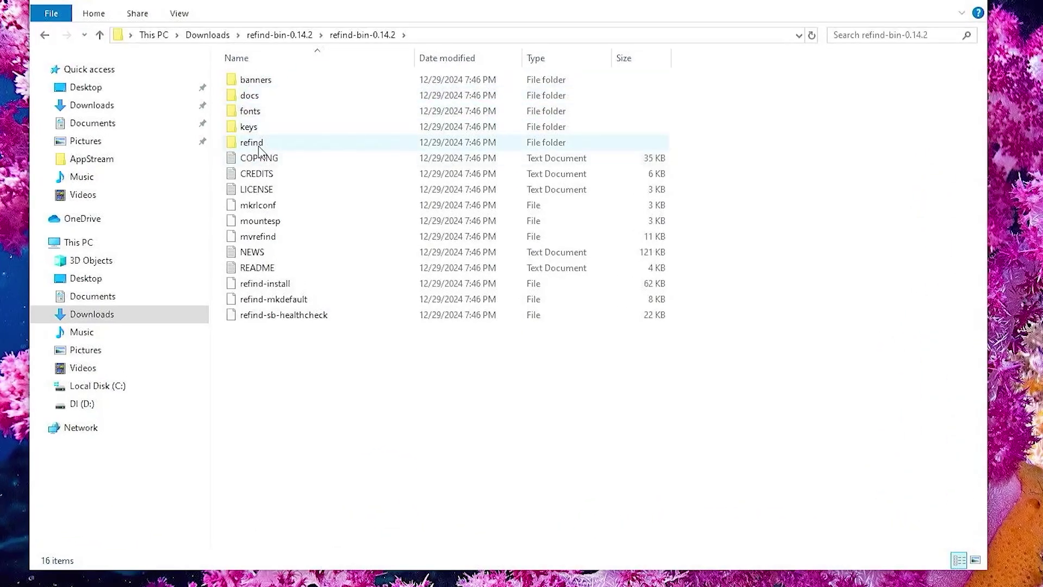
Open the refind folder and look over its aa64, ia32 and x64 items
double_click(259, 146)
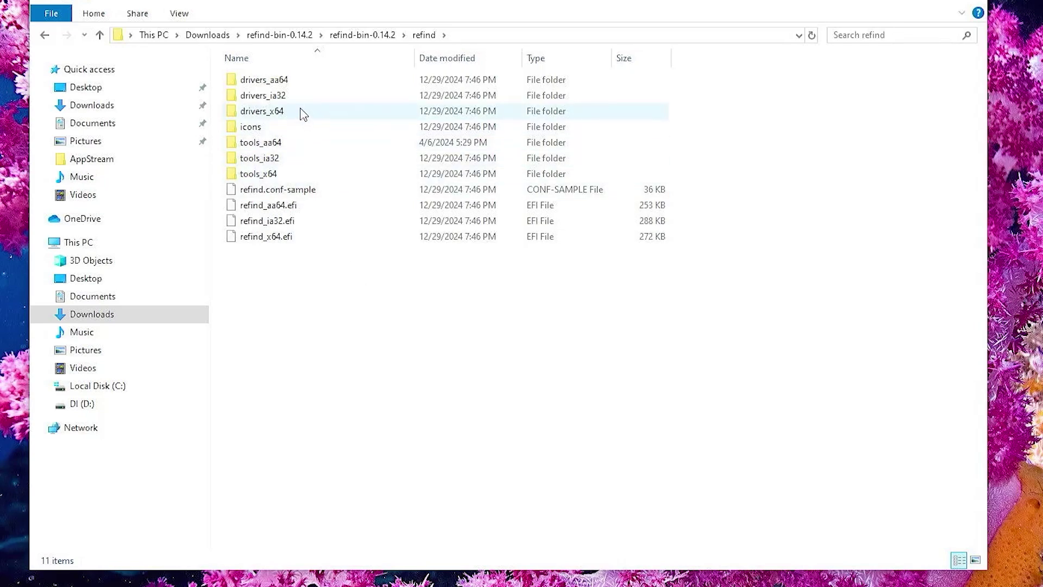
left_click(290, 80)
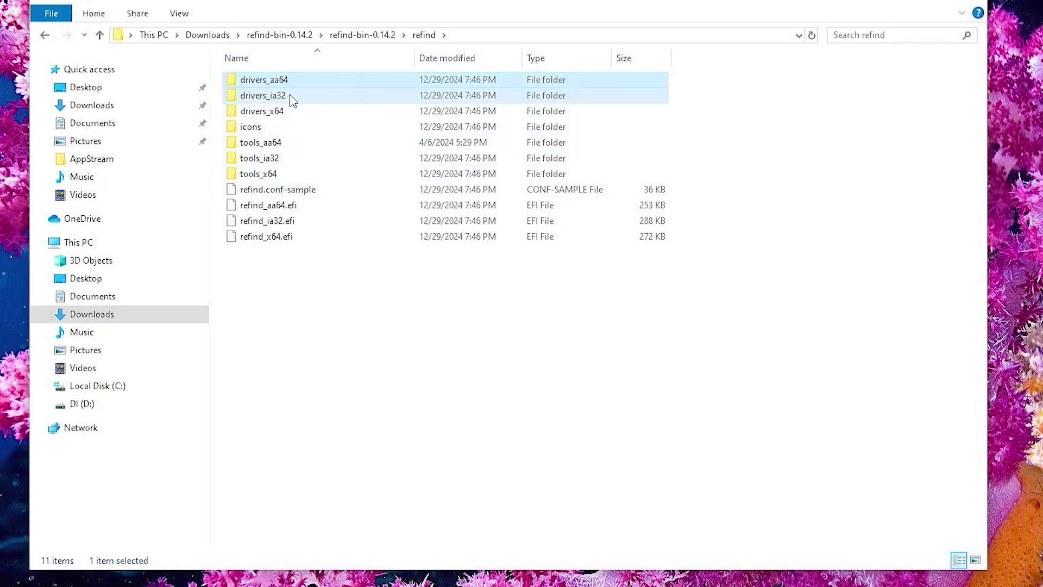
left_click(291, 110)
left_click(289, 145)
left_click(289, 159)
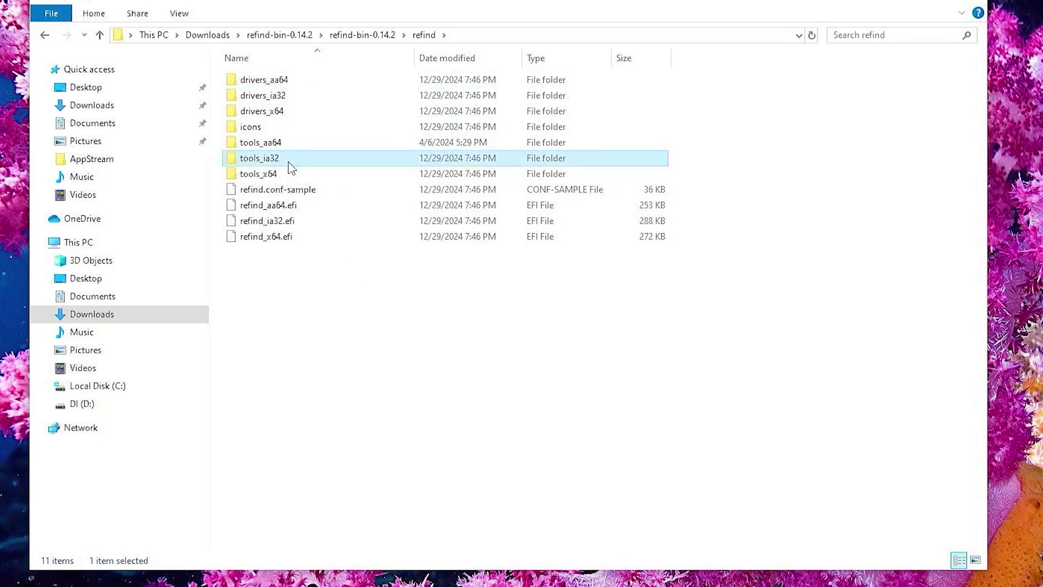
left_click(290, 173)
left_click(293, 206)
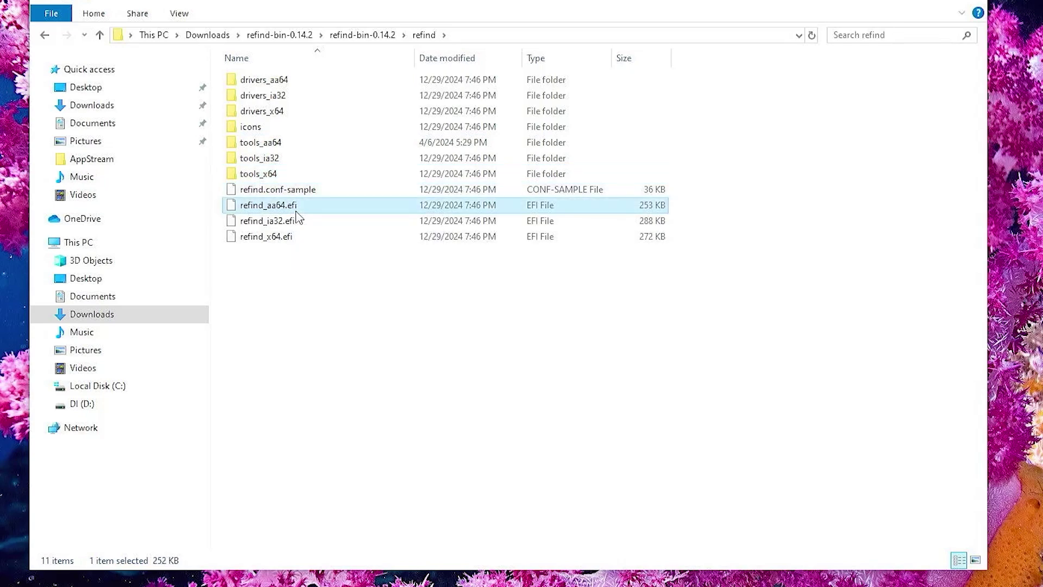
left_click(297, 223)
left_click(299, 238)
left_click(297, 221)
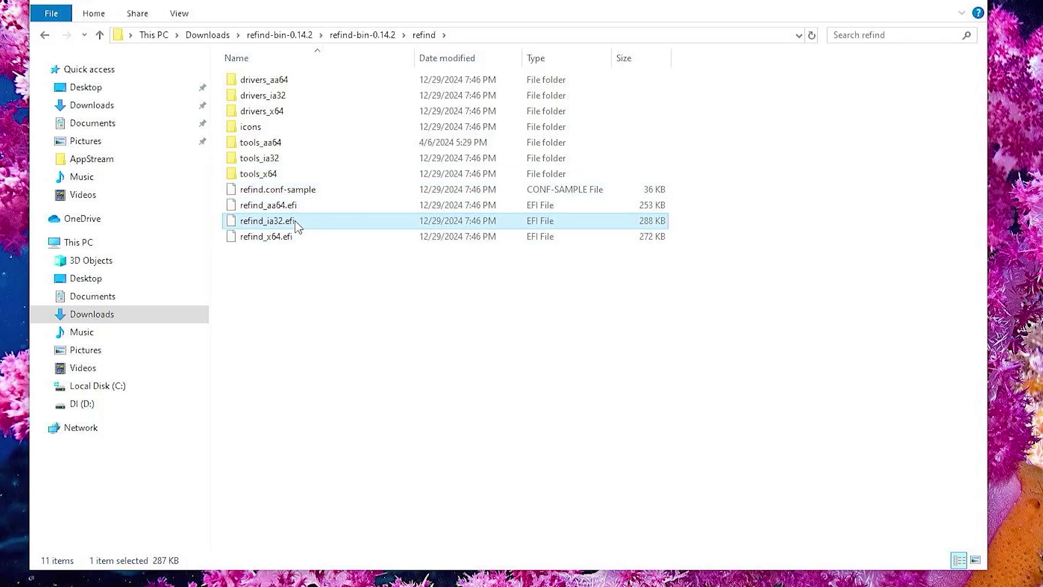
left_click(297, 206)
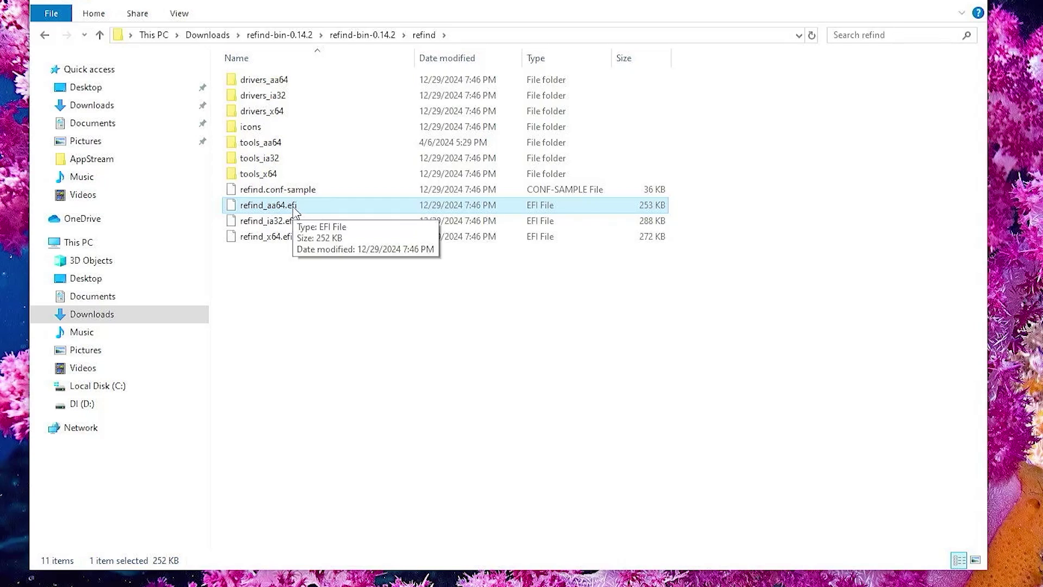
Permanently delete drivers_aa64/ia32, tools_aa64/ia32 and refind_aa64/ia32.efi
left_click(288, 86)
left_click(296, 95, "ctrl")
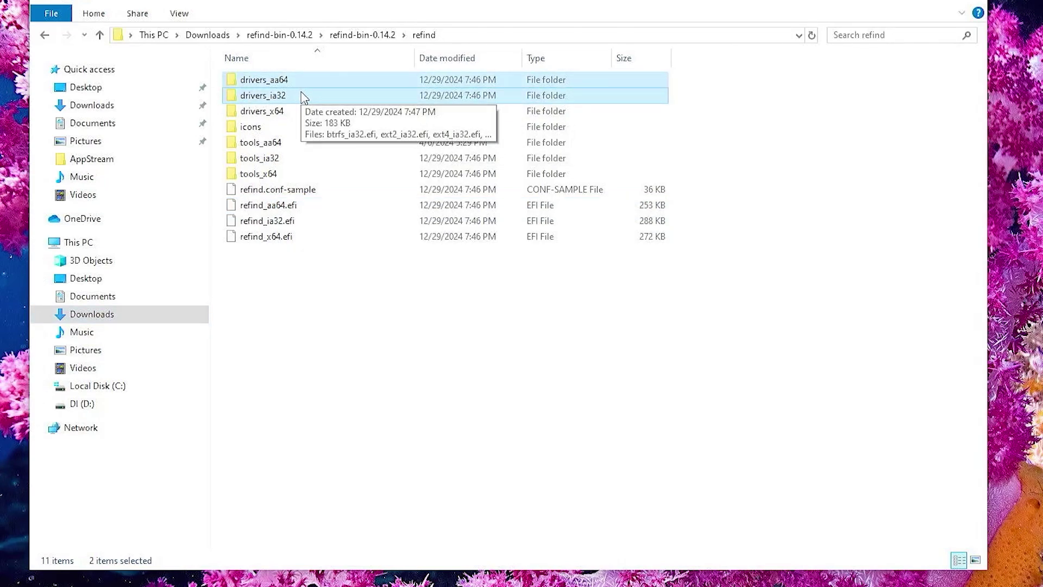
key("shift+Delete")
key("Return")
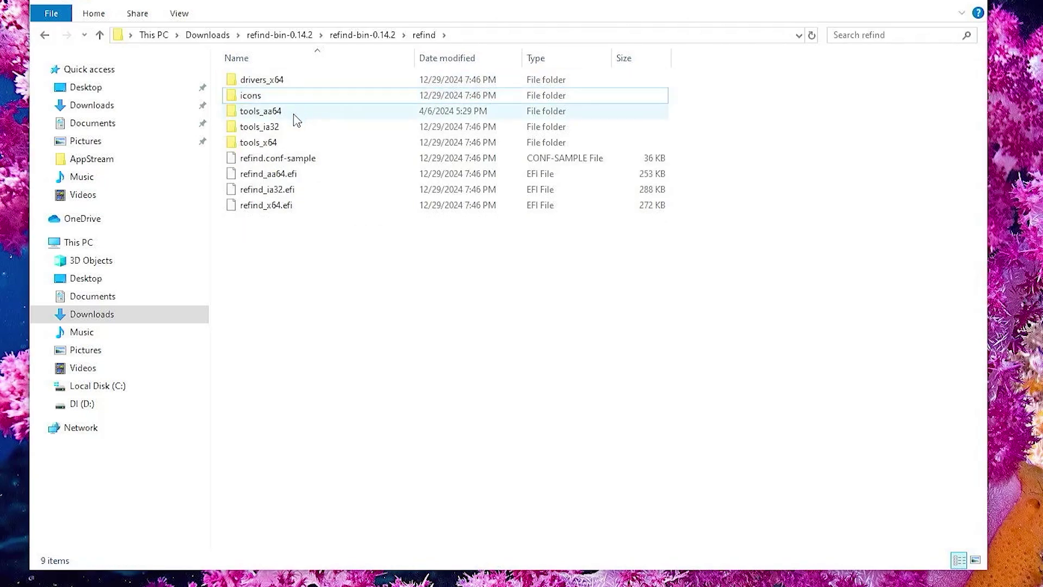
left_click(295, 114)
left_click(294, 130, "ctrl")
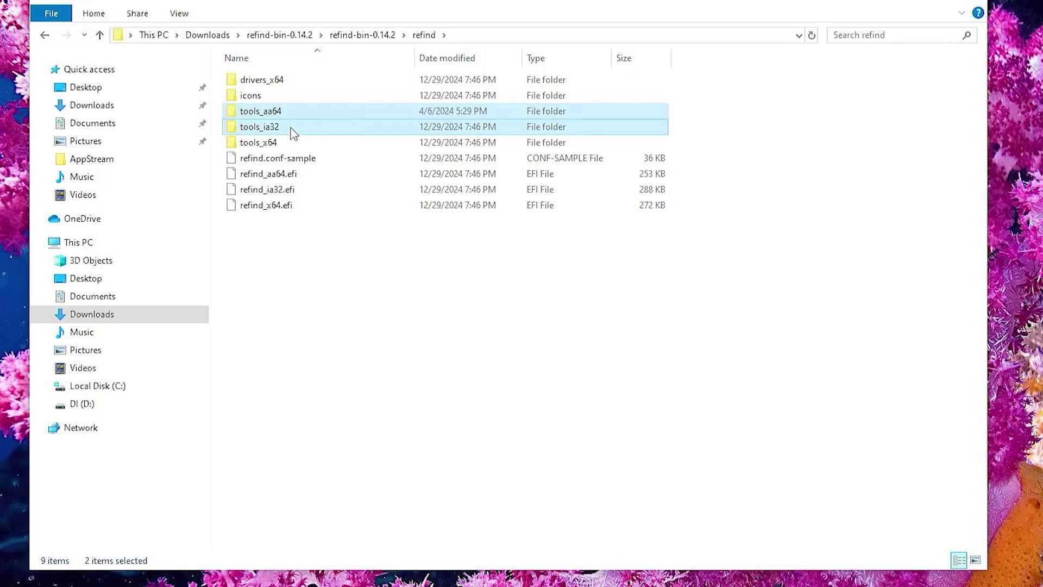
key("shift+Delete")
left_click(573, 303)
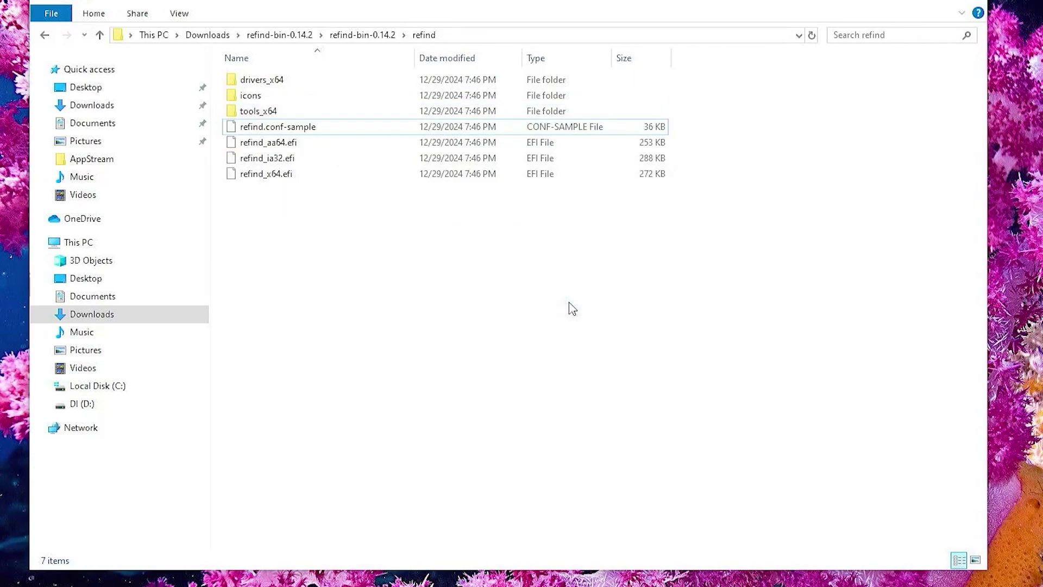
left_click(326, 160)
key("shift+Up")
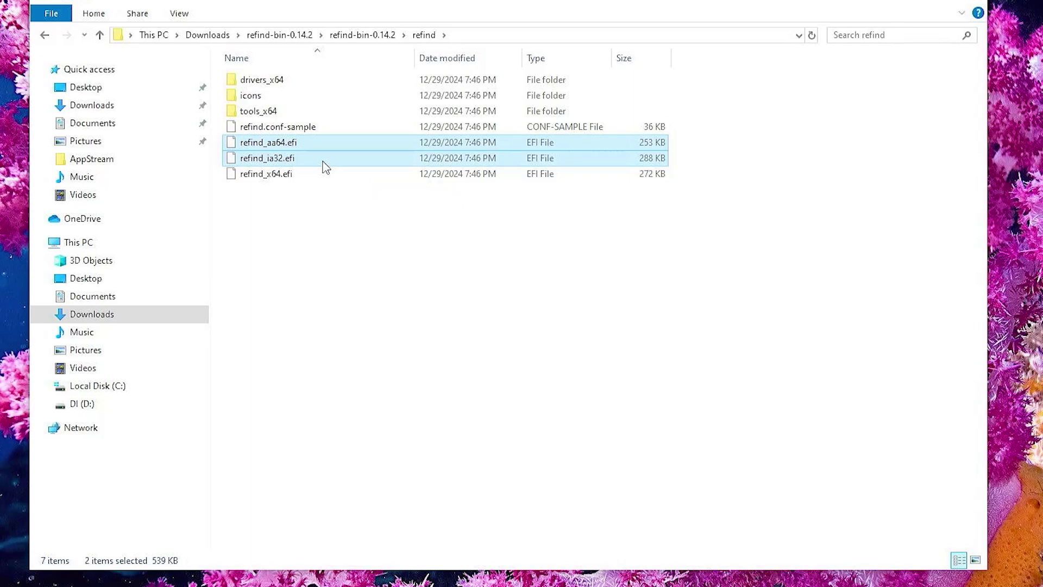
key("shift+Delete")
key("Return")
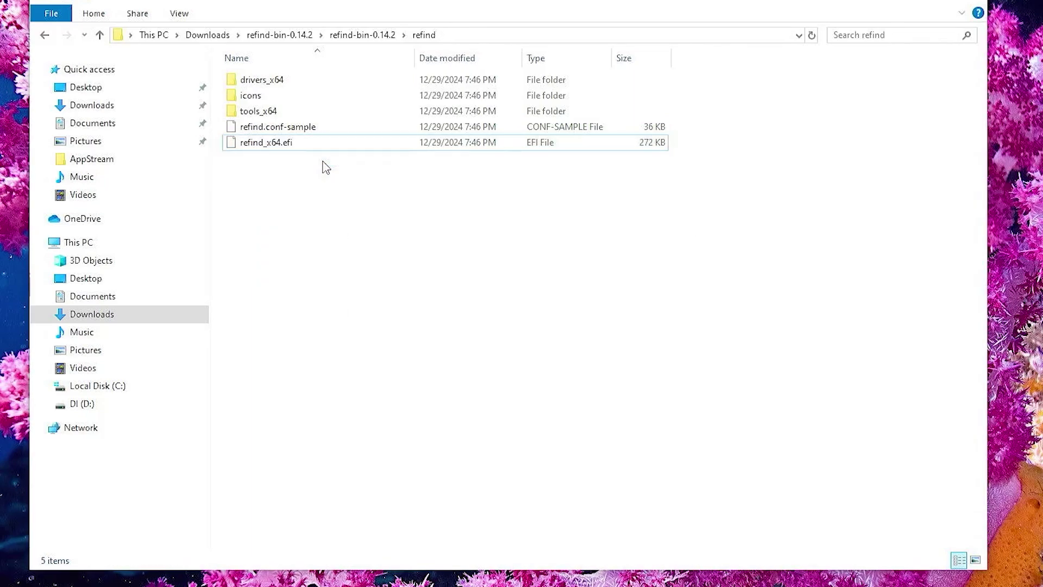
Rename refind.conf-sample to refind.conf, accepting the extension change
left_click(307, 130)
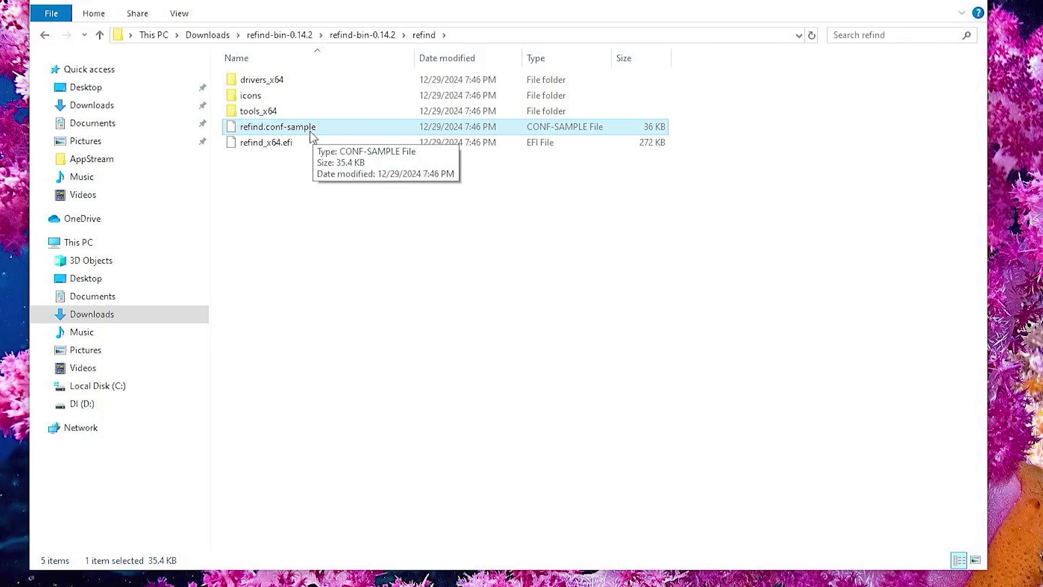
left_click(311, 132)
left_click(321, 127)
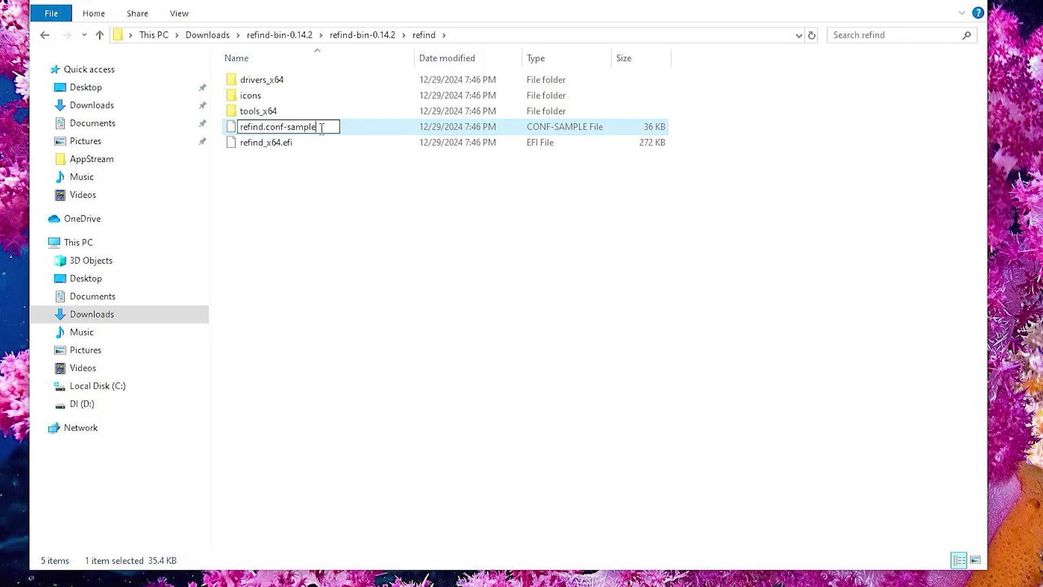
key("BackSpace")
key("BackSpace")
key("BackSpace")
key("BackSpace")
key("BackSpace")
key("BackSpace")
key("BackSpace")
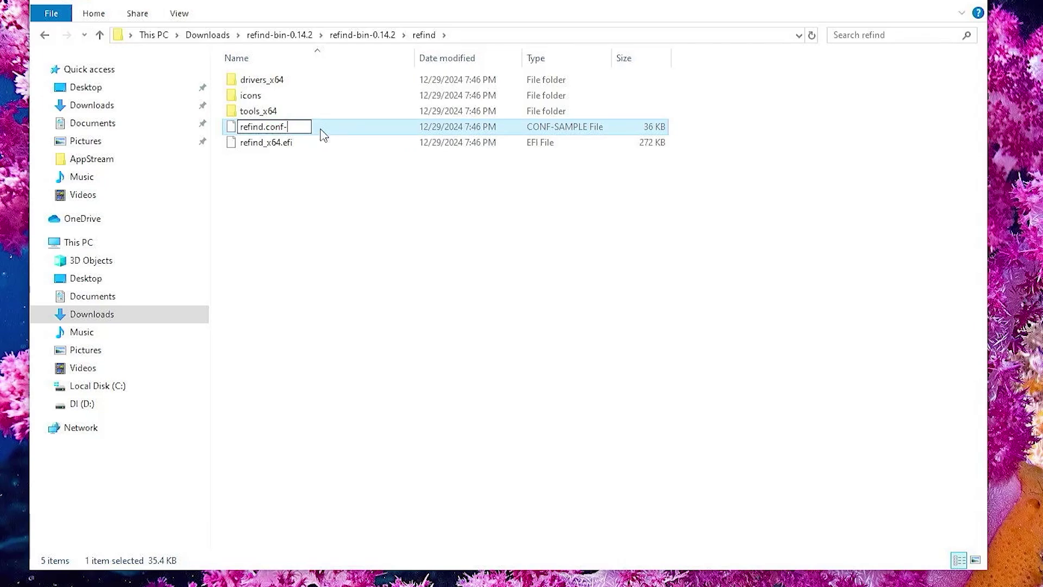
key("Return")
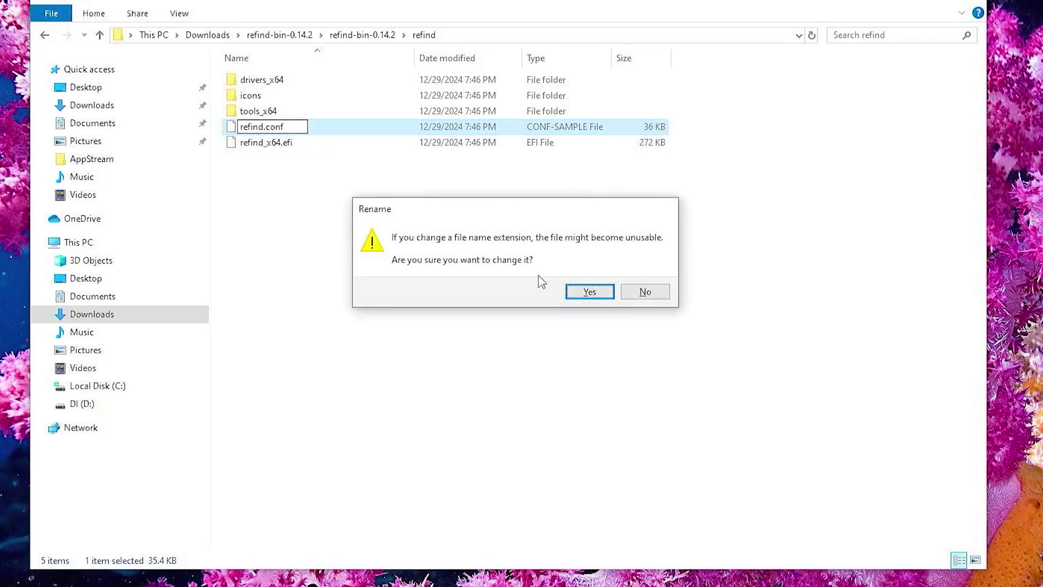
left_click(592, 295)
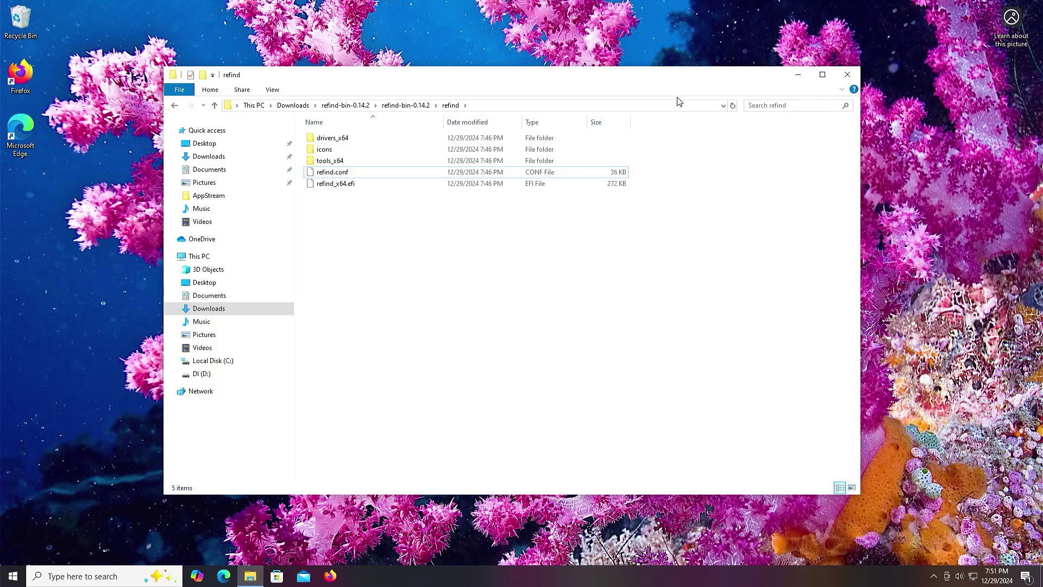
Launch cmd as administrator from Windows search
key("super")
type("cmd")
key("Right")
key("Down")
key("Return")
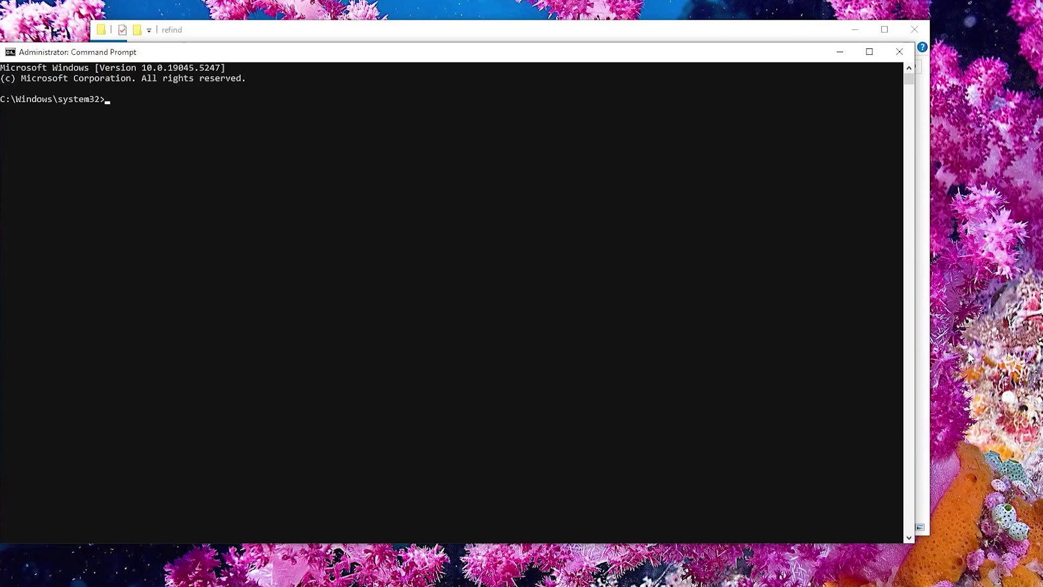
Mount the EFI partition with mountvol Z: /S and list drive Z:
type("mountvol Z: /S")
key("Return")
type("Z:")
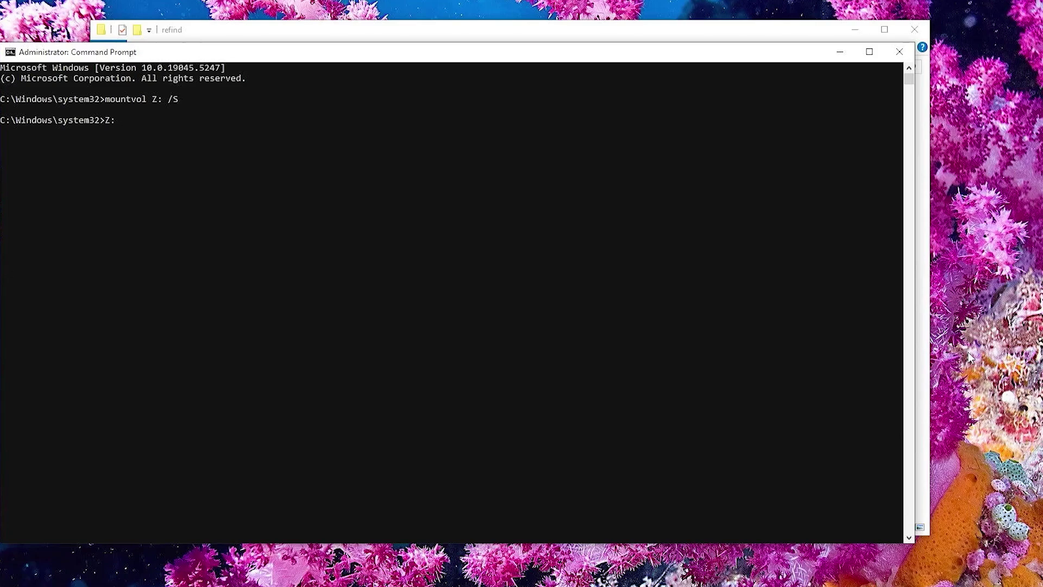
key("Return")
type("dir")
key("Return")
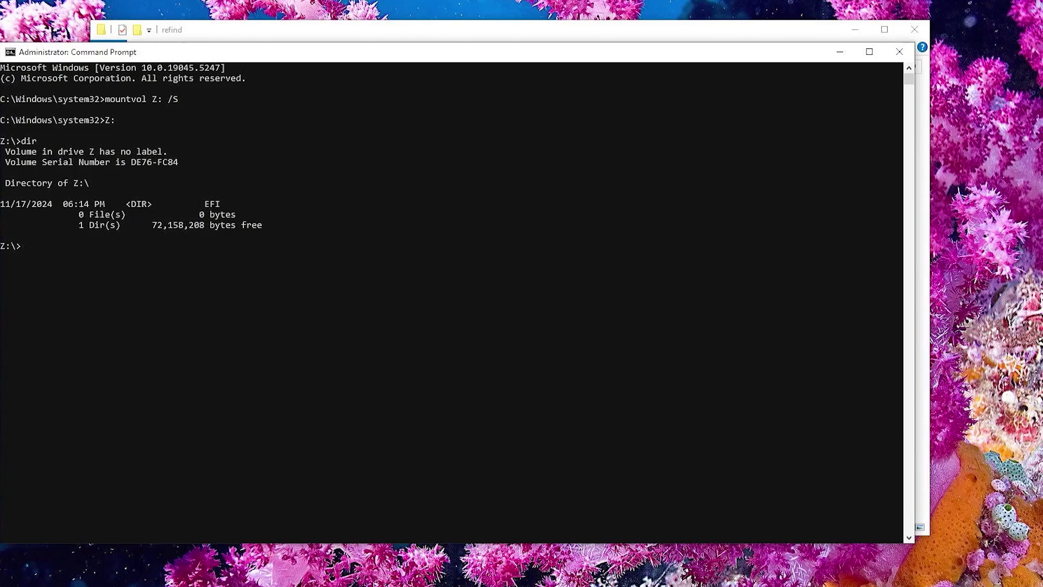
Switch back to C: and select the refind folder's full path in File Explorer
type("c")
type(":")
key("Return")
left_click(613, 28)
left_click(524, 67)
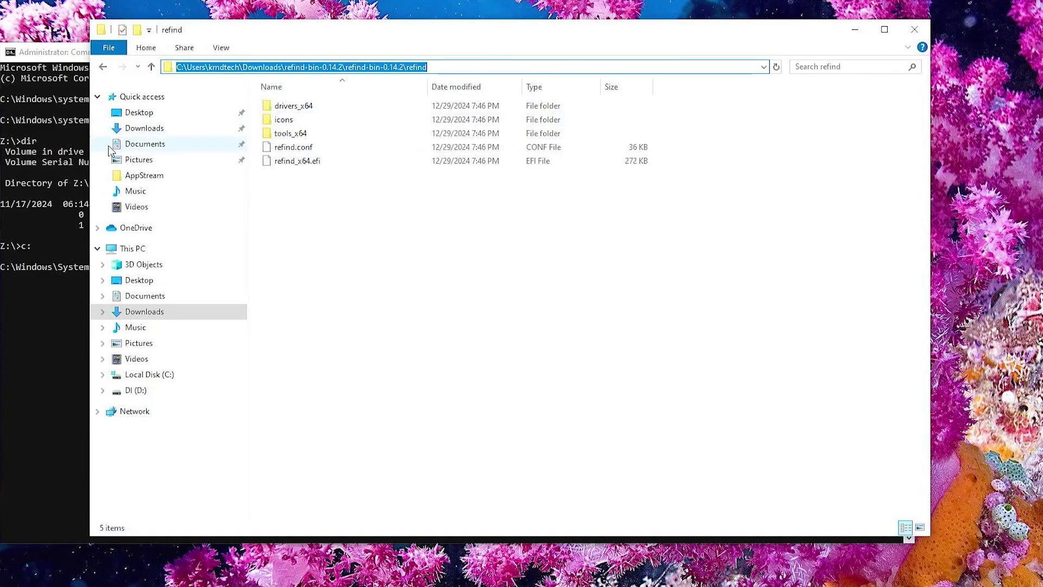
From refind-bin-0.14.2, run xcopy /E refind Z:\EFI\refind\, copying 93 files
left_click(76, 164)
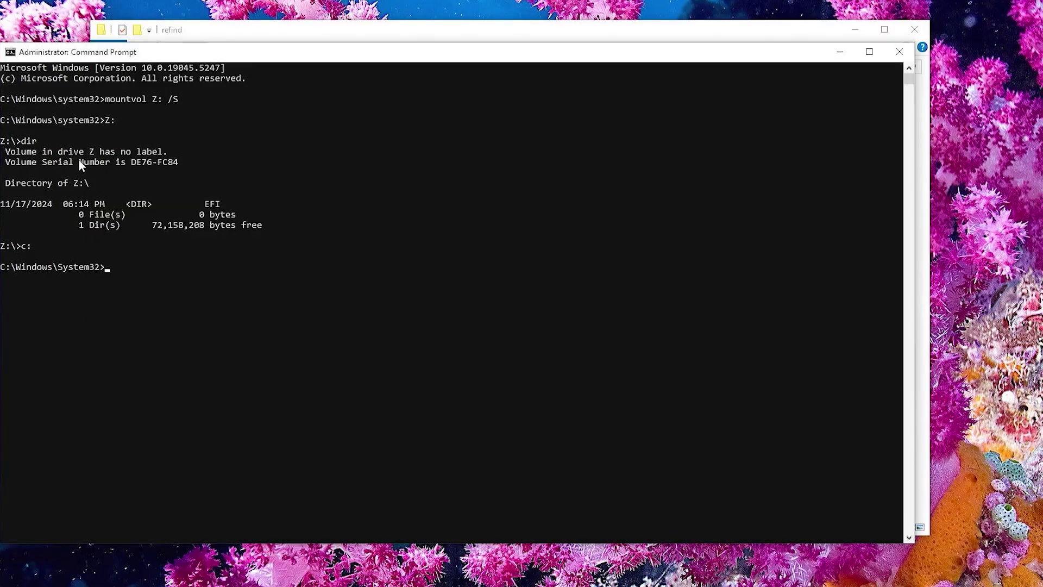
type("cd")
type("C:\\Users\\kmdtech\\Downloads\\refind-bin-0.14.2\\refind-bin-0.14.2\\refind")
key("Return")
type("c")
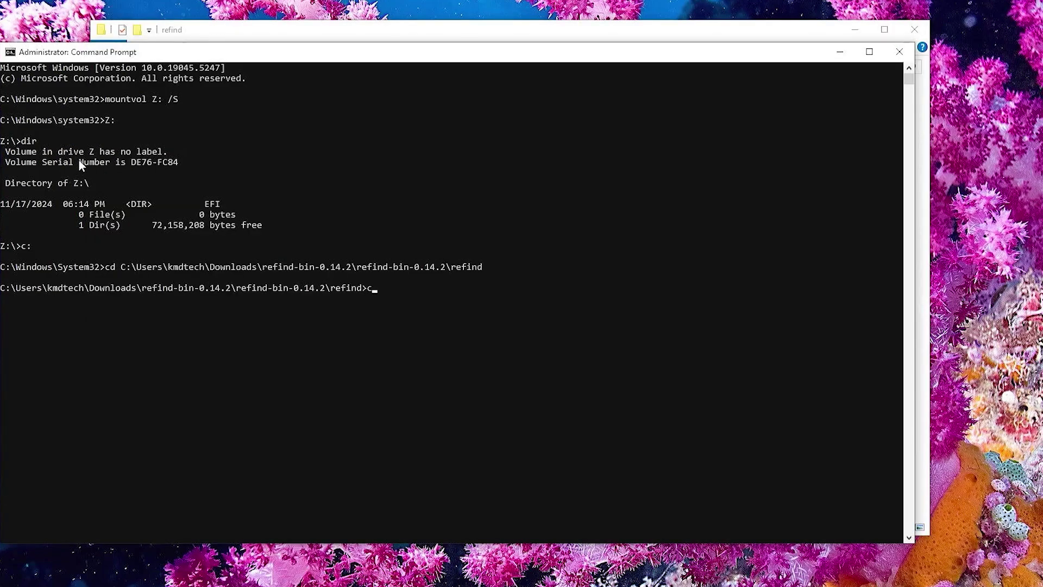
type("d ..")
key("Return")
type("d")
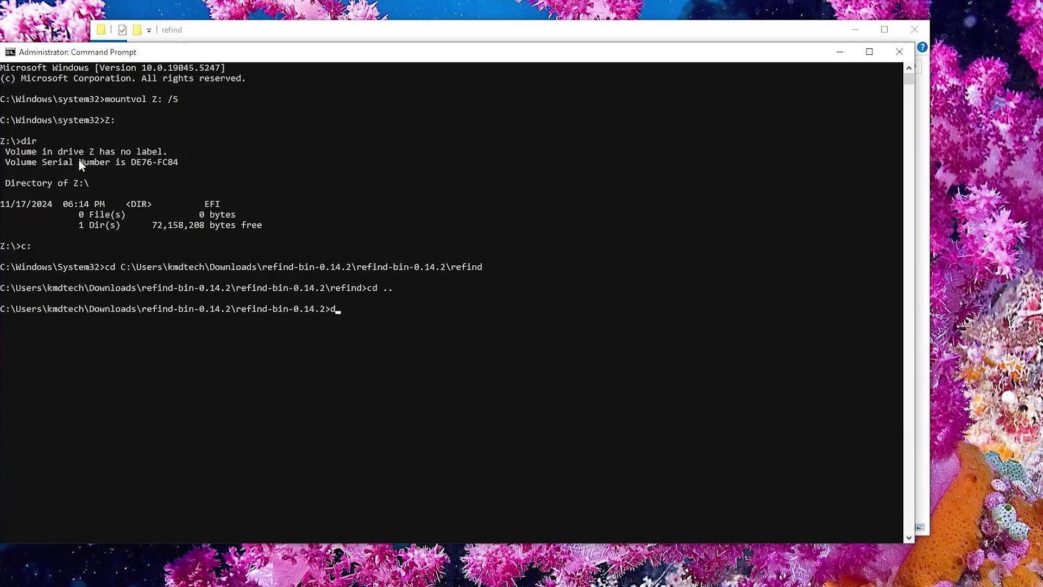
type("ir")
key("Return")
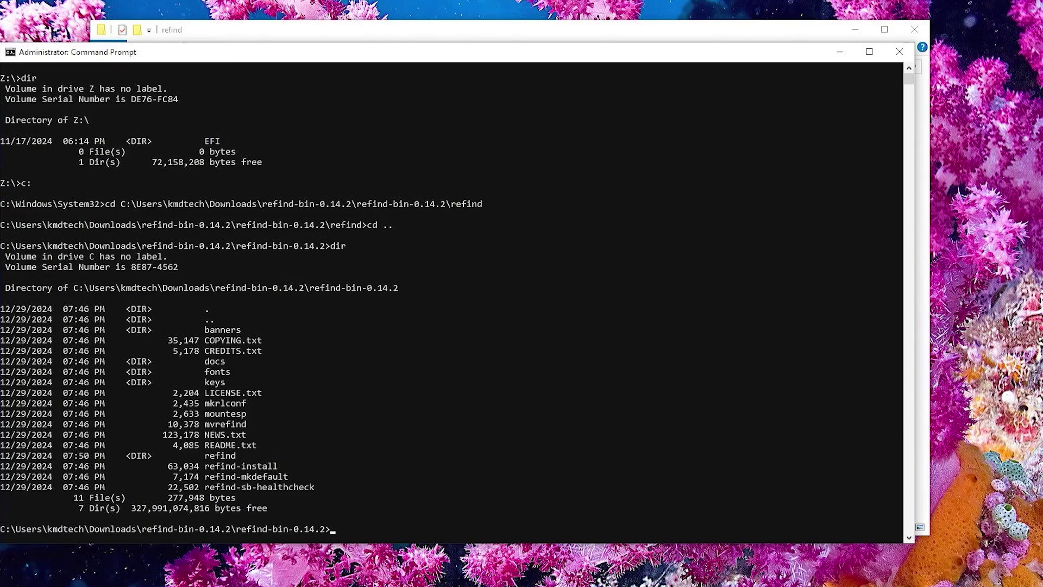
type("xcopy /E refind Z:\\EFI\\ref")
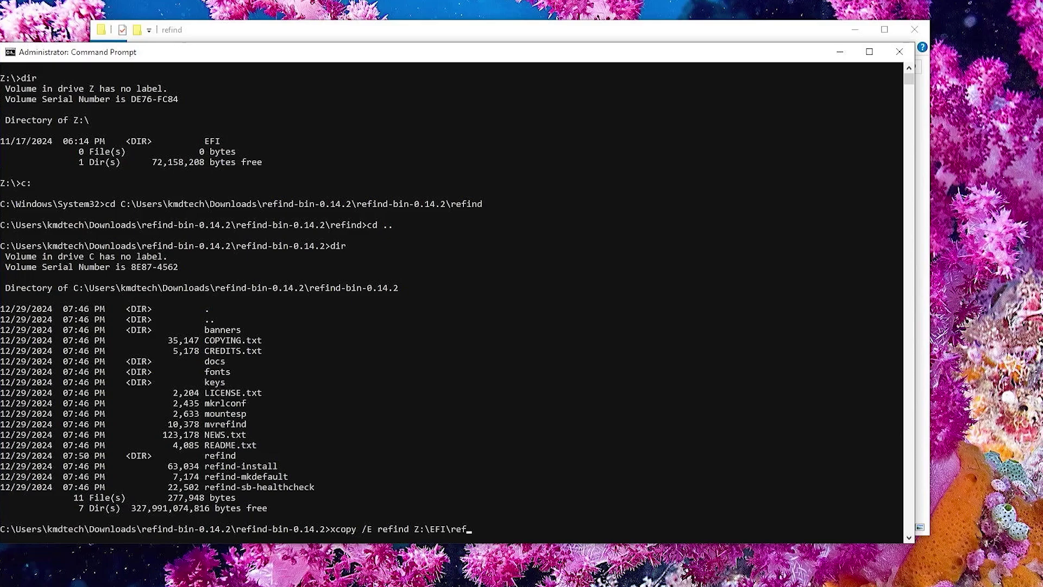
type("ind\\")
key("Return")
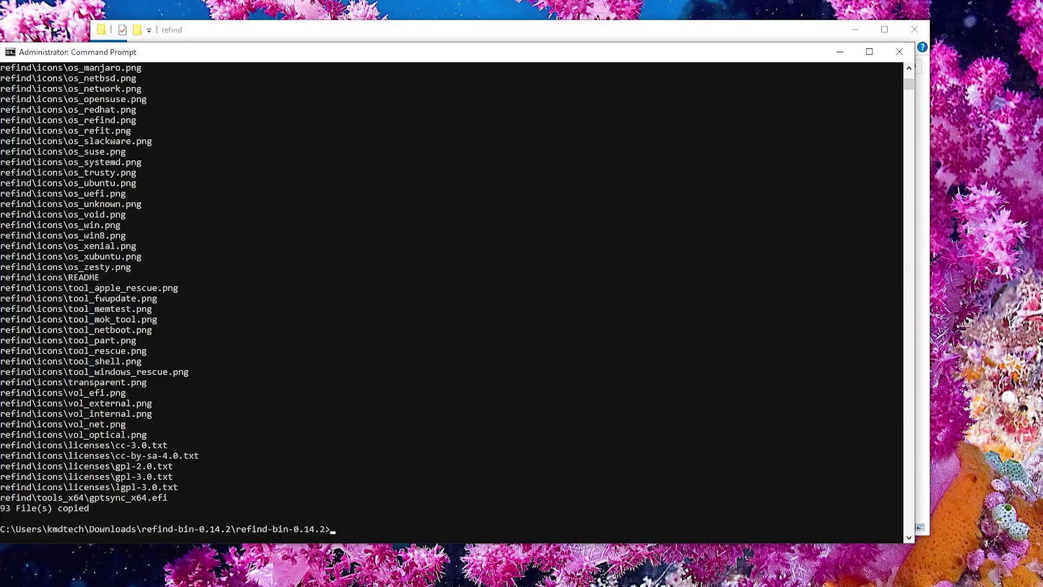
Move up to Downloads and list the firmware boot entries with bcdedit /enum firmware
type("cd ..")
key("Return")
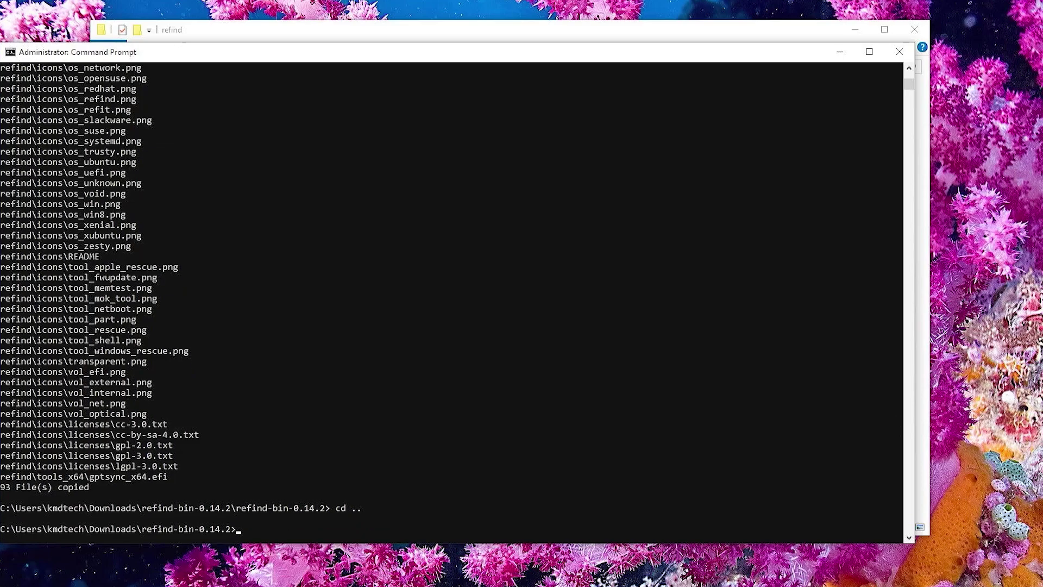
type("cd ..")
key("Return")
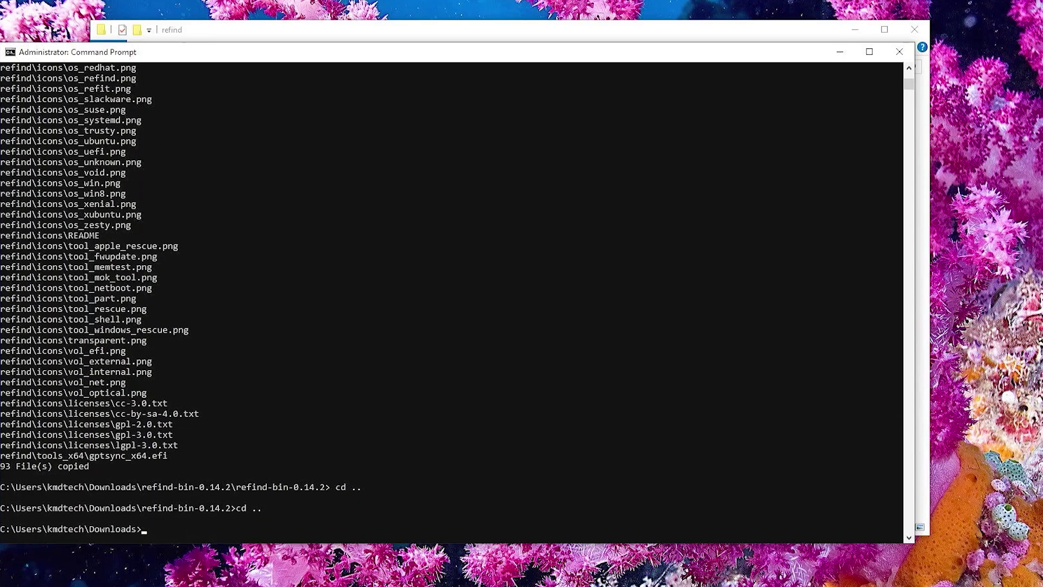
type("bcdedit /enum firmware")
key("Return")
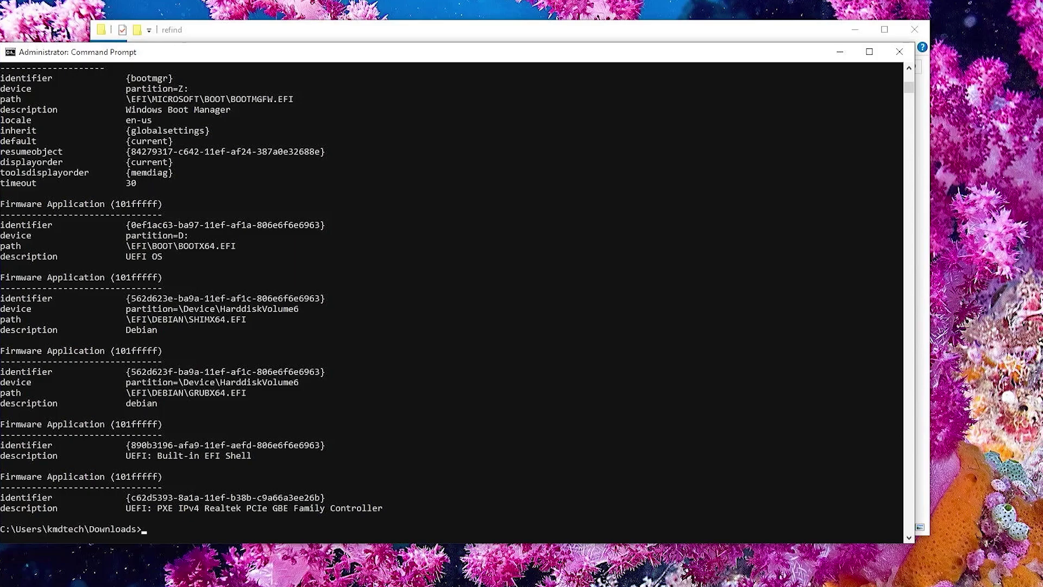
Export the boot store to bcdbackup.bcd and check it appears in Downloads
type("bcdedit /export bcdbackup.bcd")
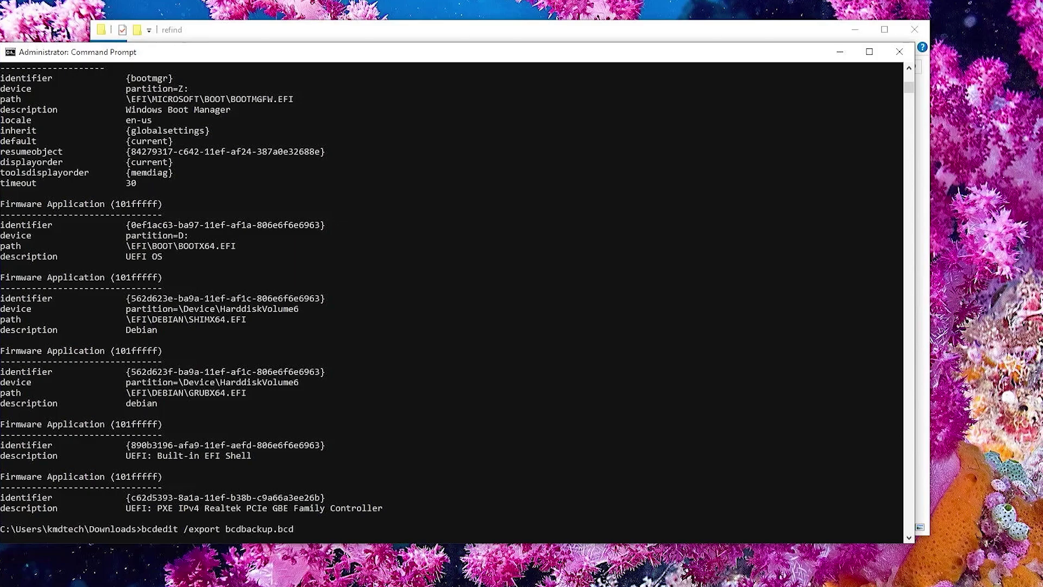
key("Return")
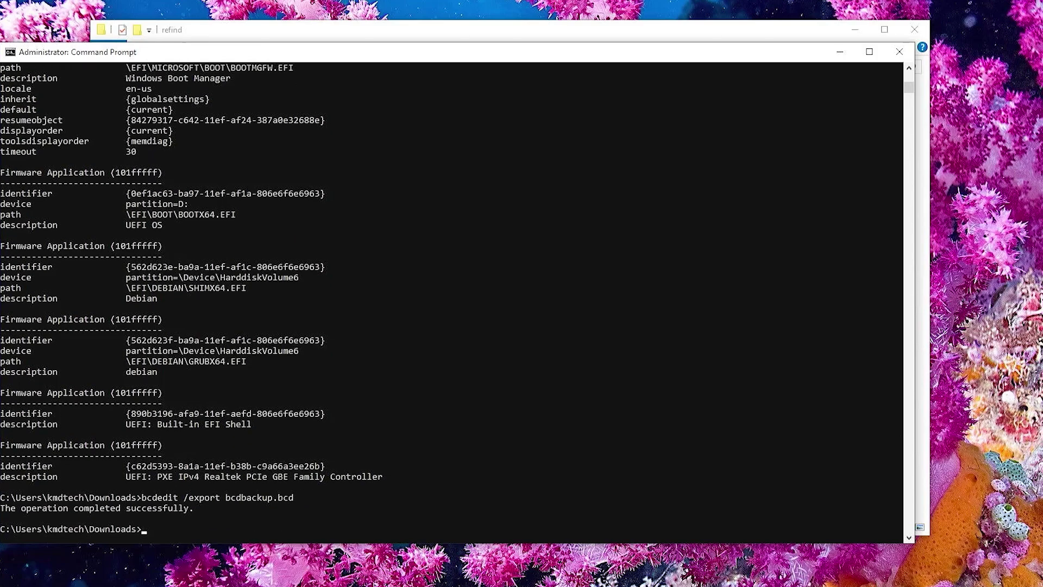
type("dir")
key("Return")
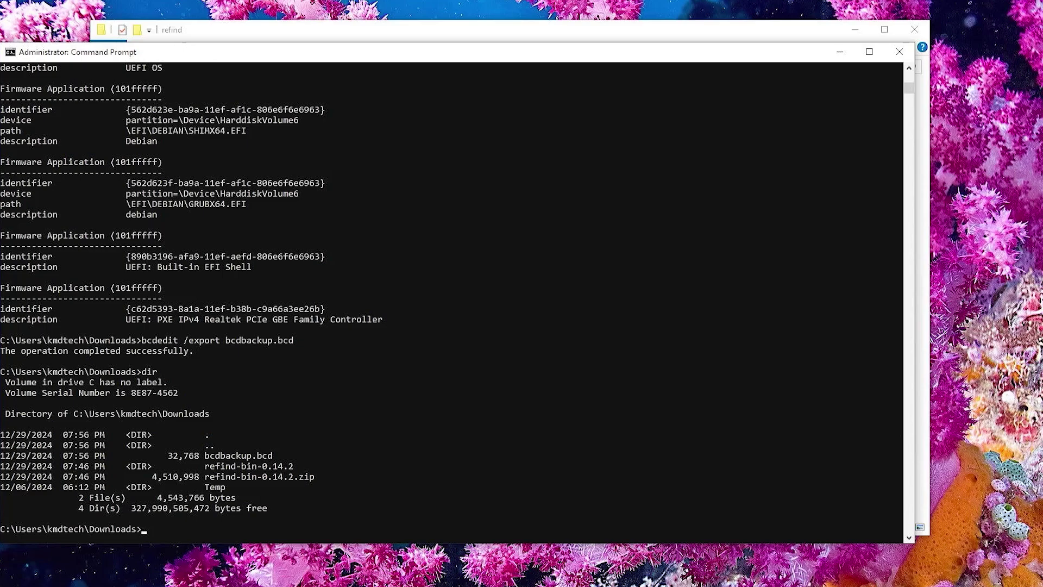
Save the firmware entry listing to bcdedit_output.txt and confirm the file
type("bcdedit /enum firmware ")
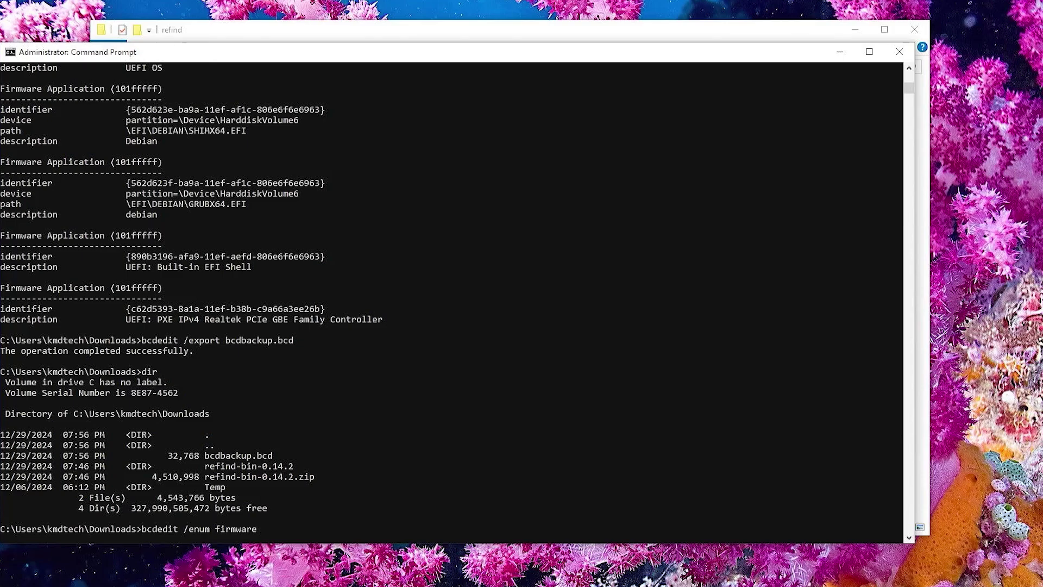
type("> bcdedit_output.txt")
key("Return")
type("dir")
key("Return")
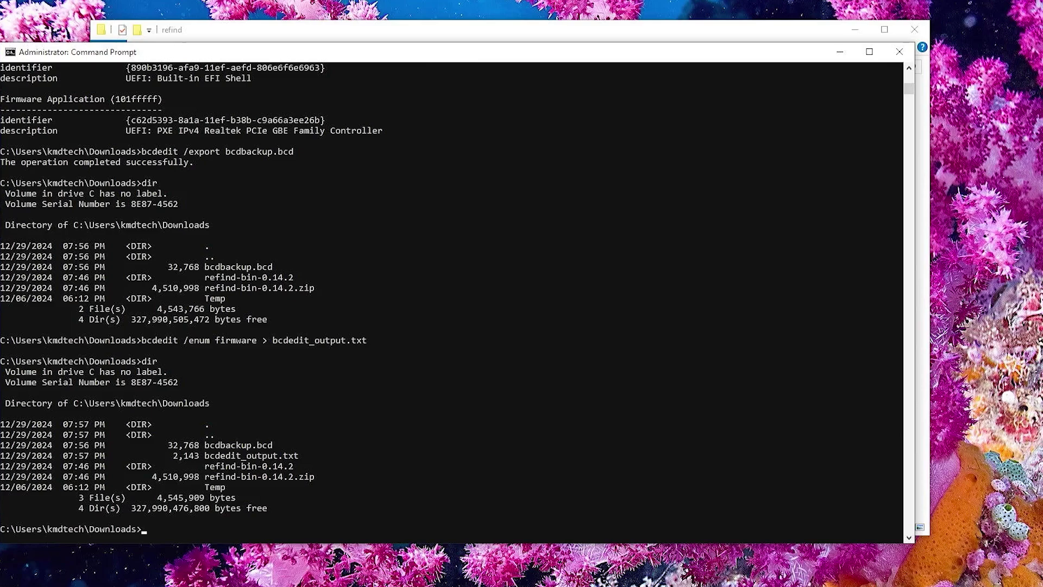
Point {bootmgr} at \EFI\refind\refind_x64.efi and set its description to rEFInd
type("bcdedit /set \"{bootmgr")
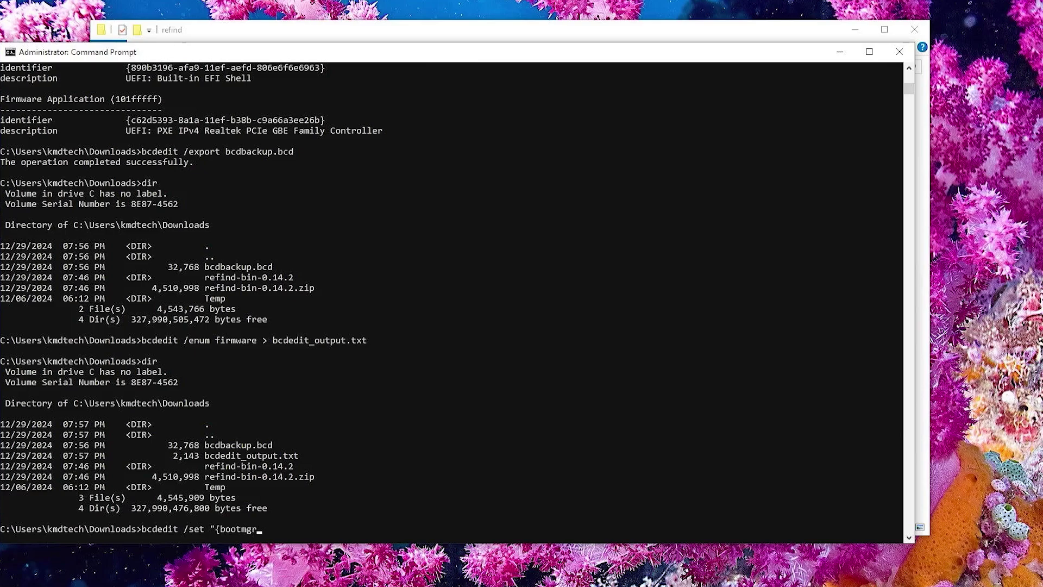
type("}\" path \\EFI\\refind\\refind_x")
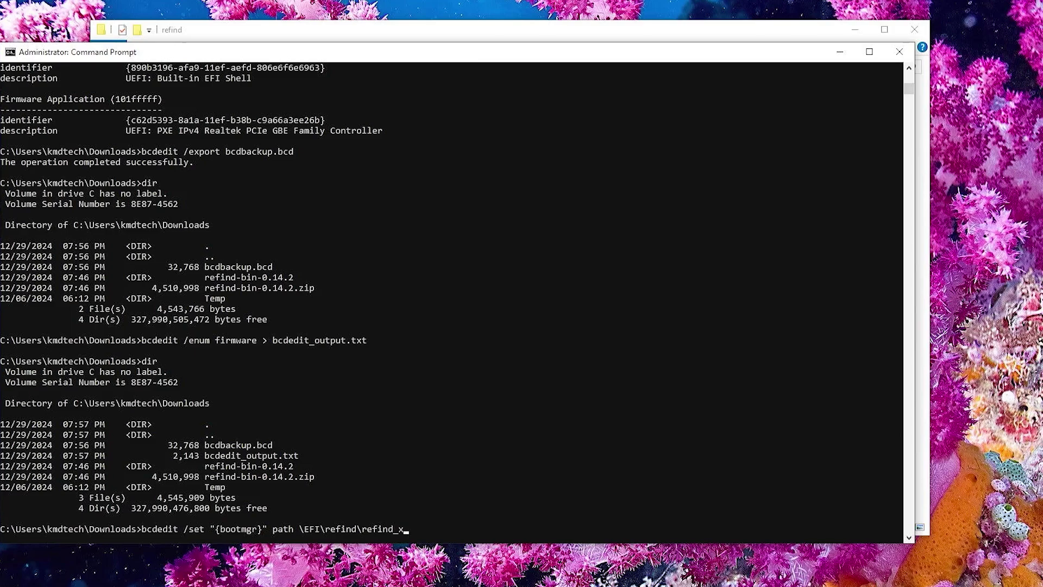
type("64.efi")
key("Return")
key("Up")
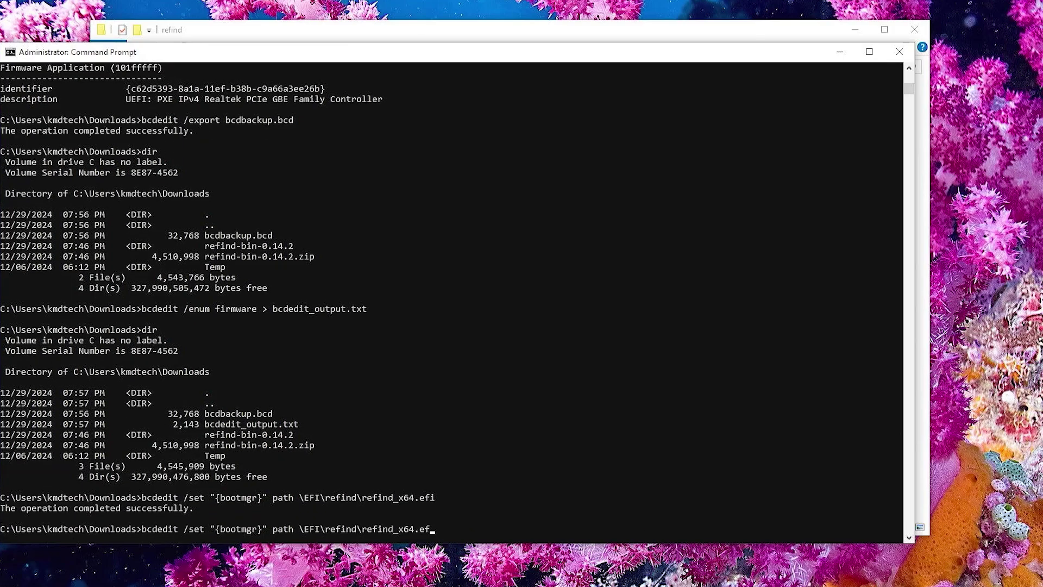
key("BackSpace")
key("BackSpace")
key("BackSpace")
key("BackSpace")
key("BackSpace")
key("BackSpace")
key("BackSpace")
key("BackSpace")
key("BackSpace")
key("BackSpace")
key("BackSpace")
key("BackSpace")
key("BackSpace")
key("BackSpace")
key("BackSpace")
key("BackSpace")
key("BackSpace")
key("BackSpace")
key("BackSpace")
key("BackSpace")
key("BackSpace")
key("BackSpace")
key("BackSpace")
key("BackSpace")
key("BackSpace")
key("BackSpace")
key("BackSpace")
key("BackSpace")
key("BackSpace")
key("BackSpace")
key("BackSpace")
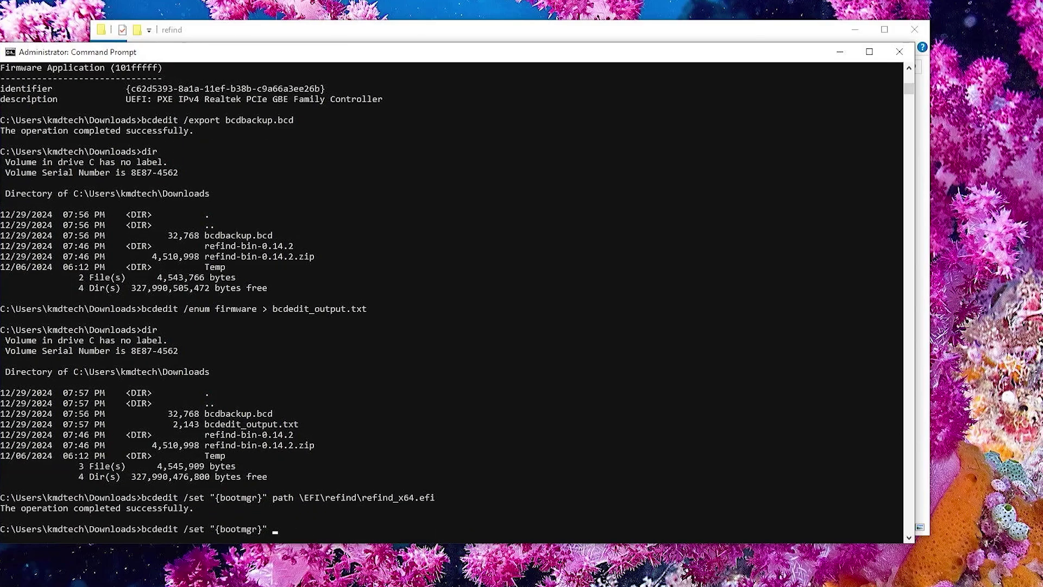
type("description \"rEFInd\"")
key("Return")
Rerun bcdedit /enum firmware to confirm the rEFInd boot manager entry
key("Up")
key("Up")
key("Up")
key("Up")
key("Up")
key("Up")
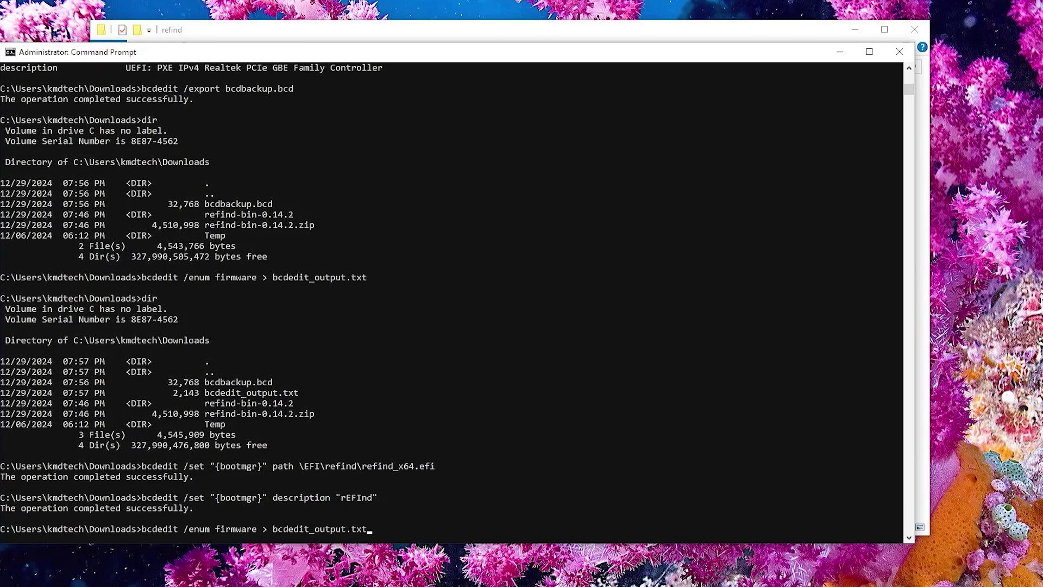
key("Up")
key("Up")
key("Down")
key("Return")
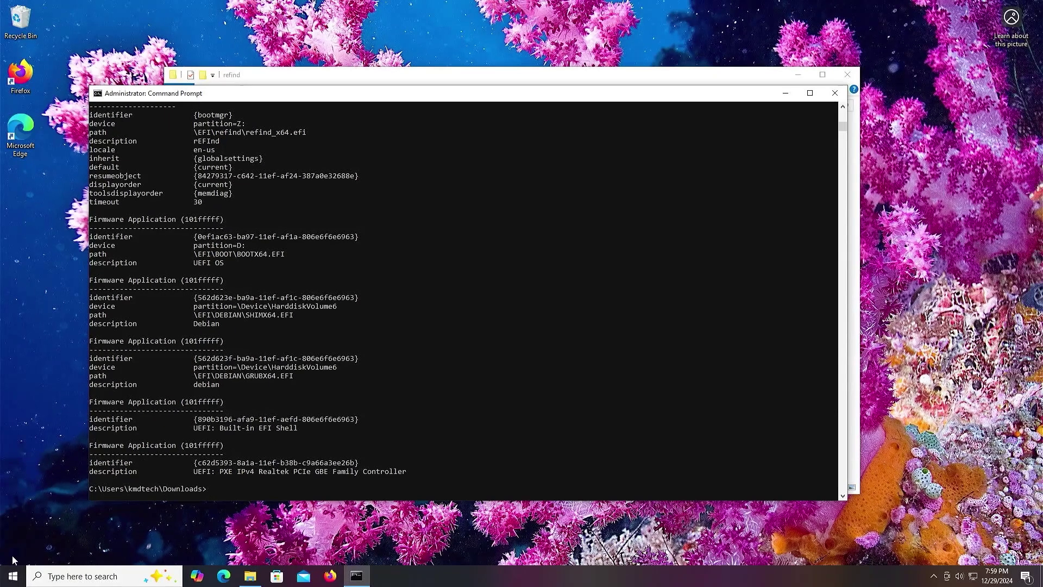
Restart the computer from the Start menu
right_click(12, 559)
mouse_move(60, 540)
left_click(180, 545)
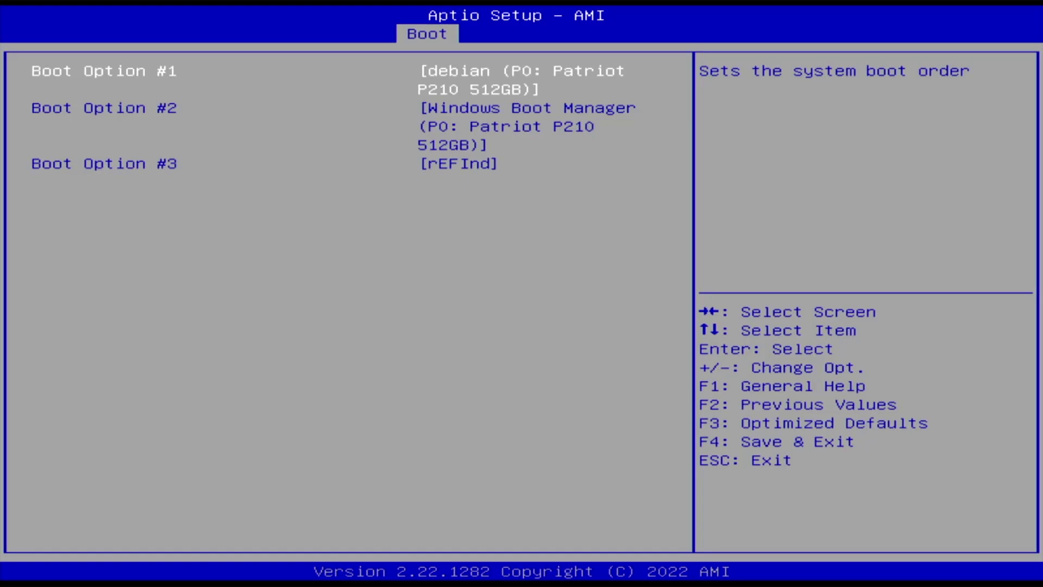
In the BIOS Boot tab, make rEFInd Boot Option #1
key("Down")
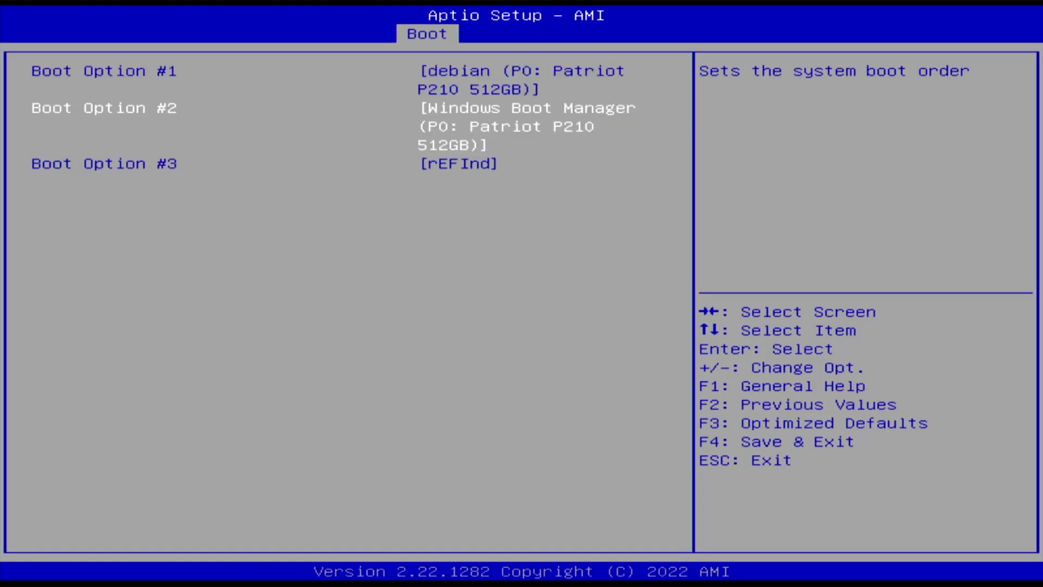
key("Down")
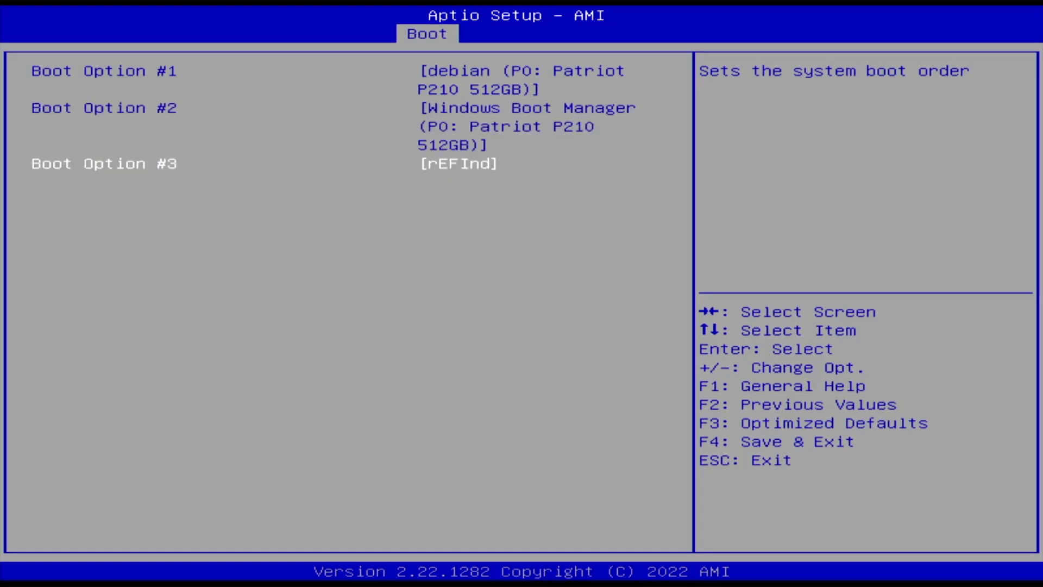
key("Up")
key("Up")
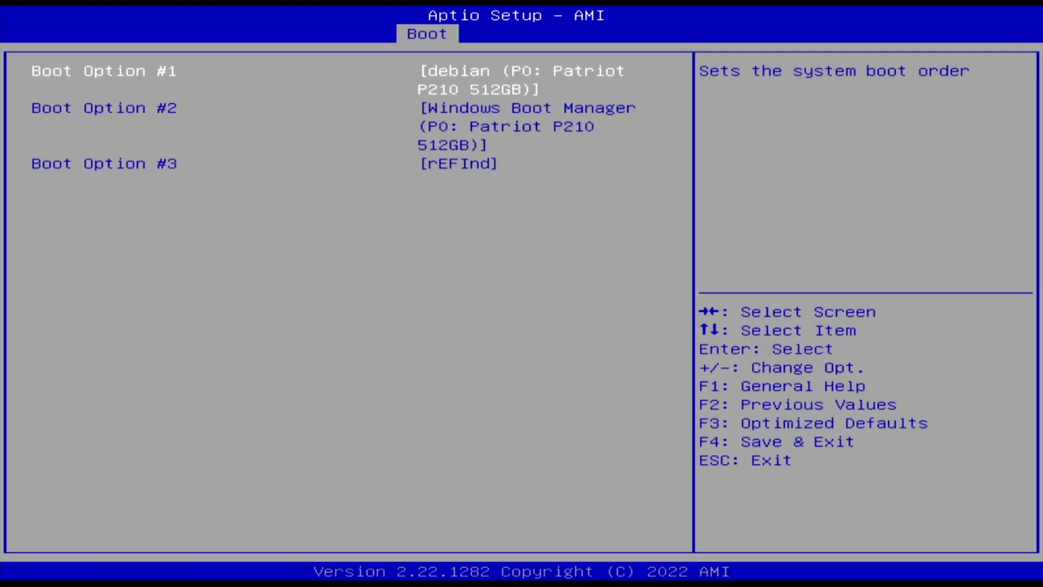
key("minus")
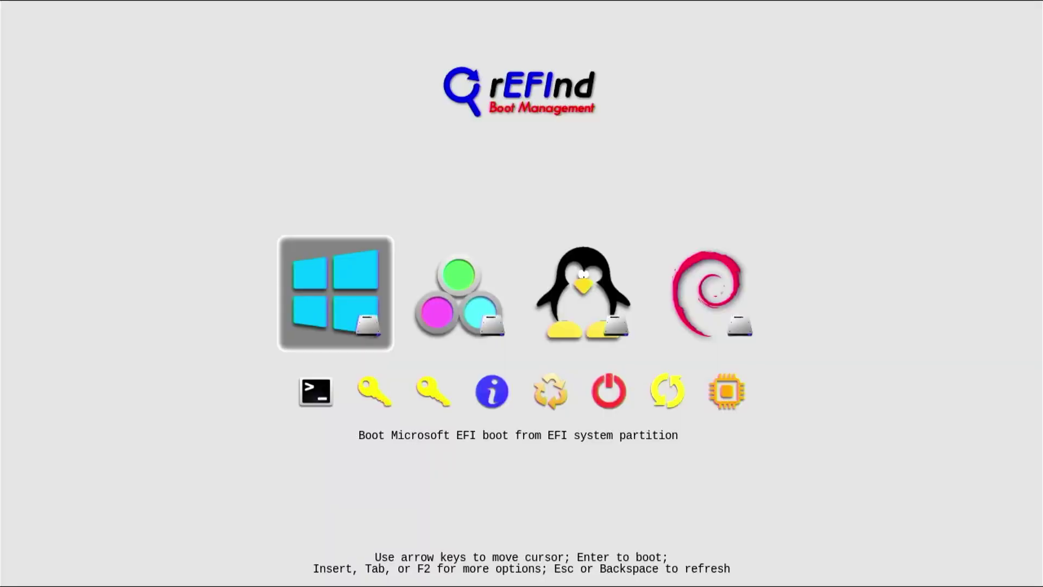
Step through rEFInd's boot entries and tool icons, ending back on the Windows entry
key("Right")
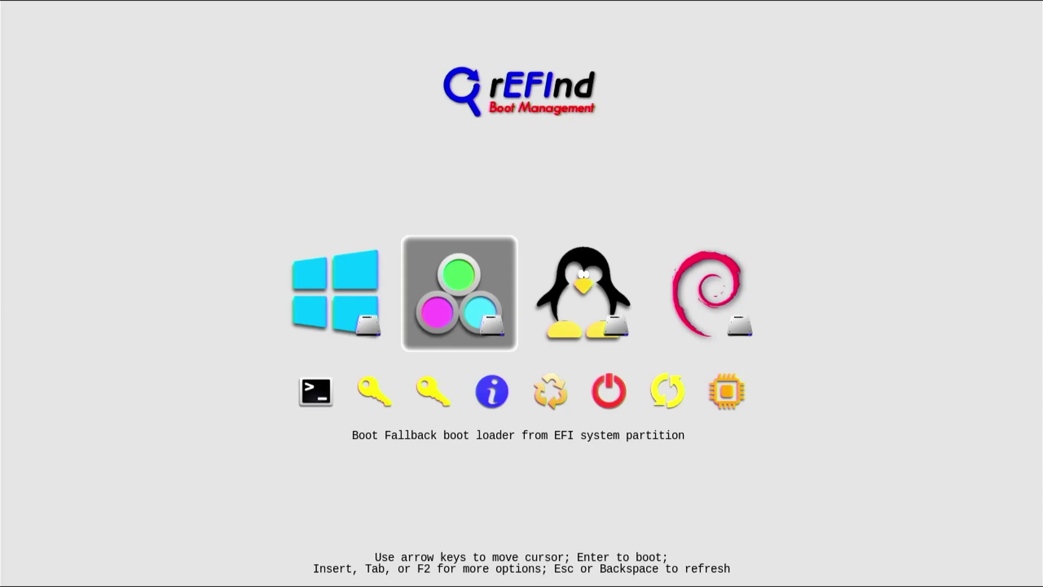
key("Right")
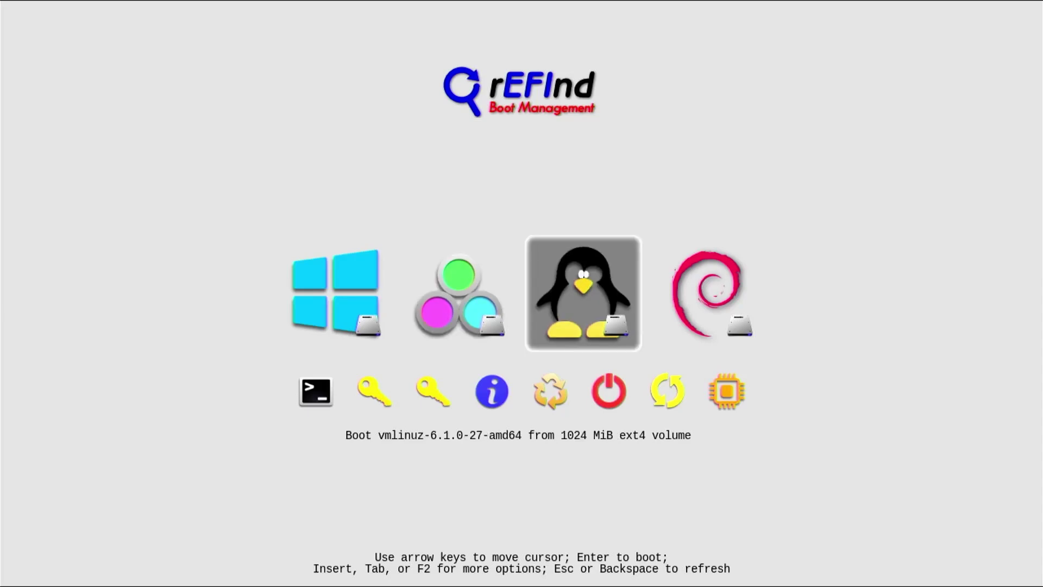
key("Right")
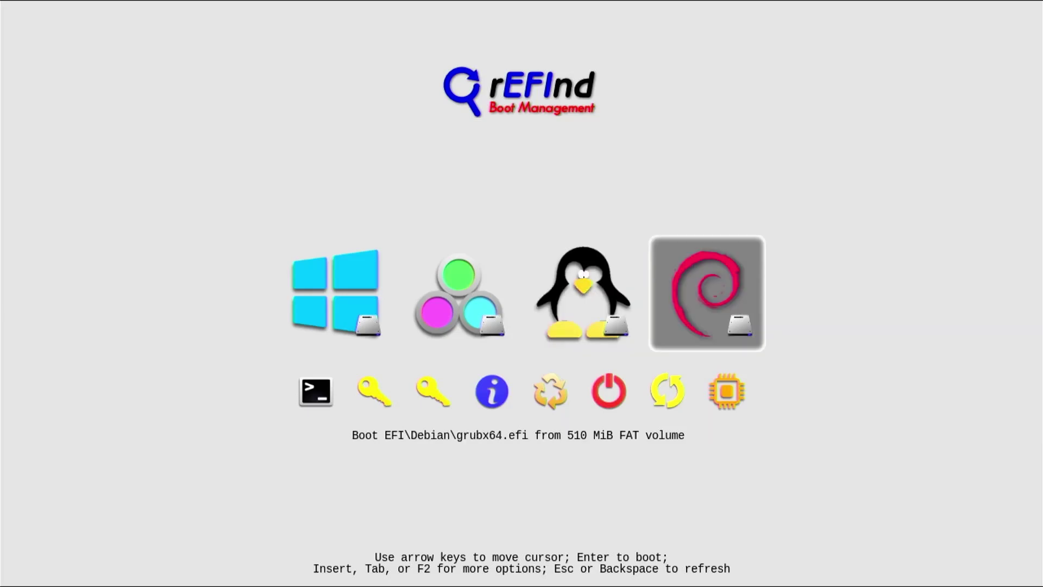
key("Down")
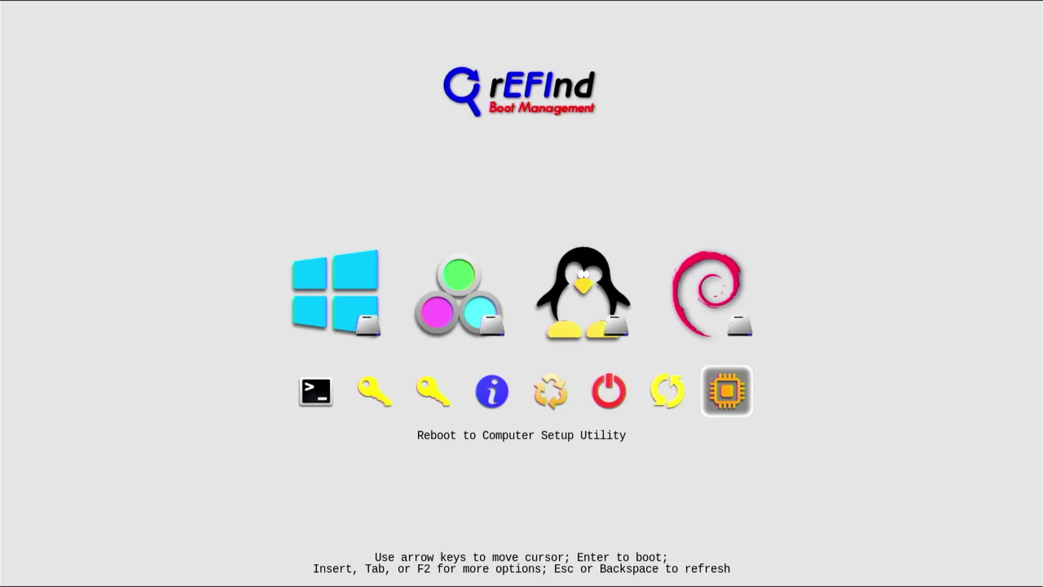
key("Left")
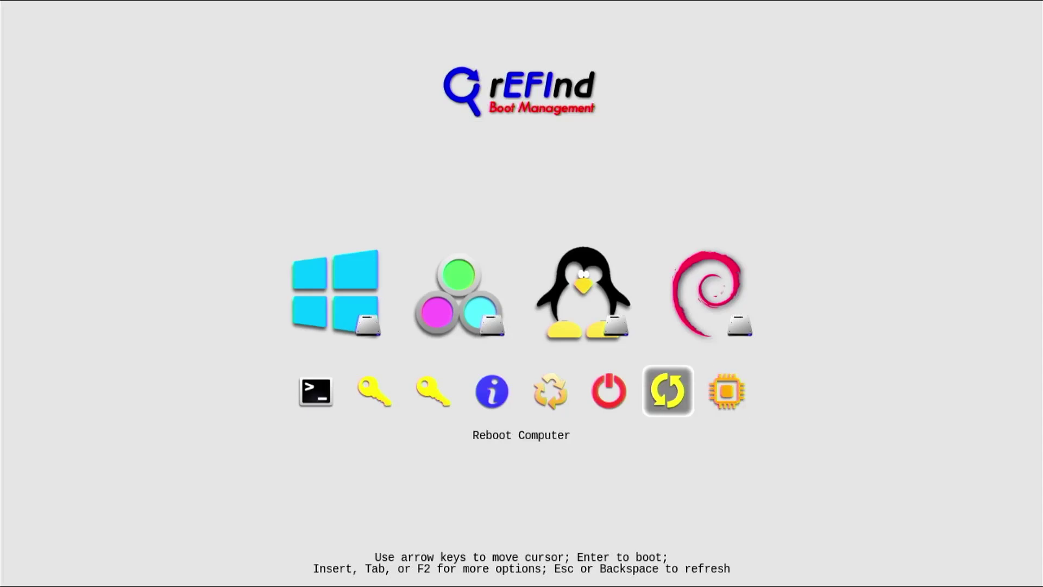
key("Left")
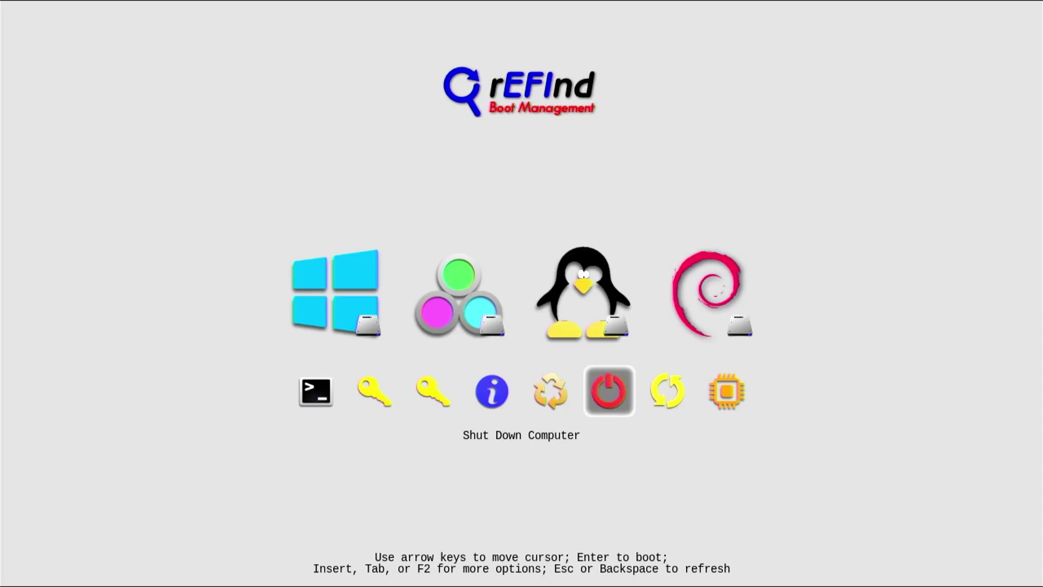
key("Left")
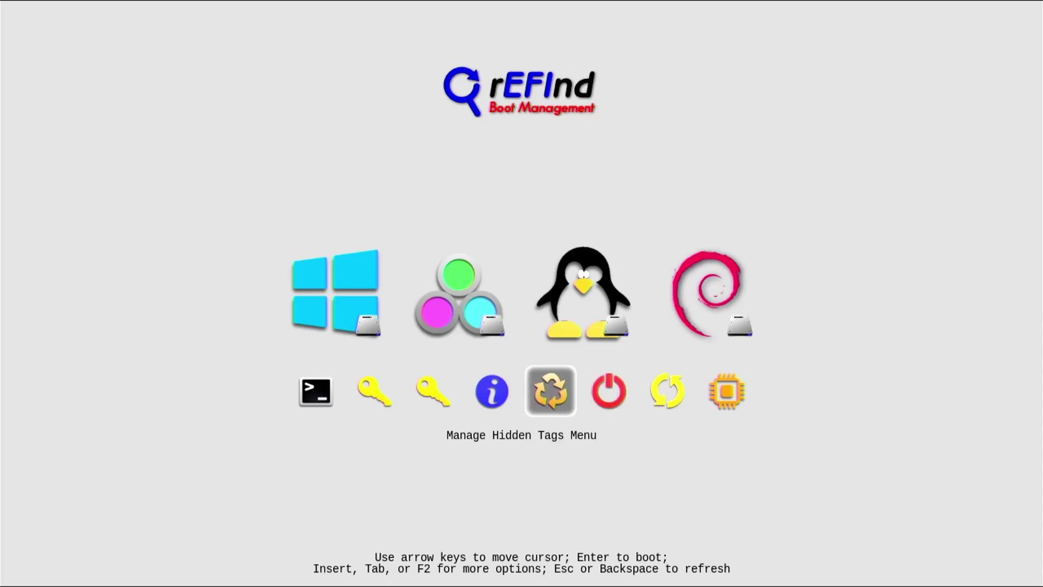
key("Left")
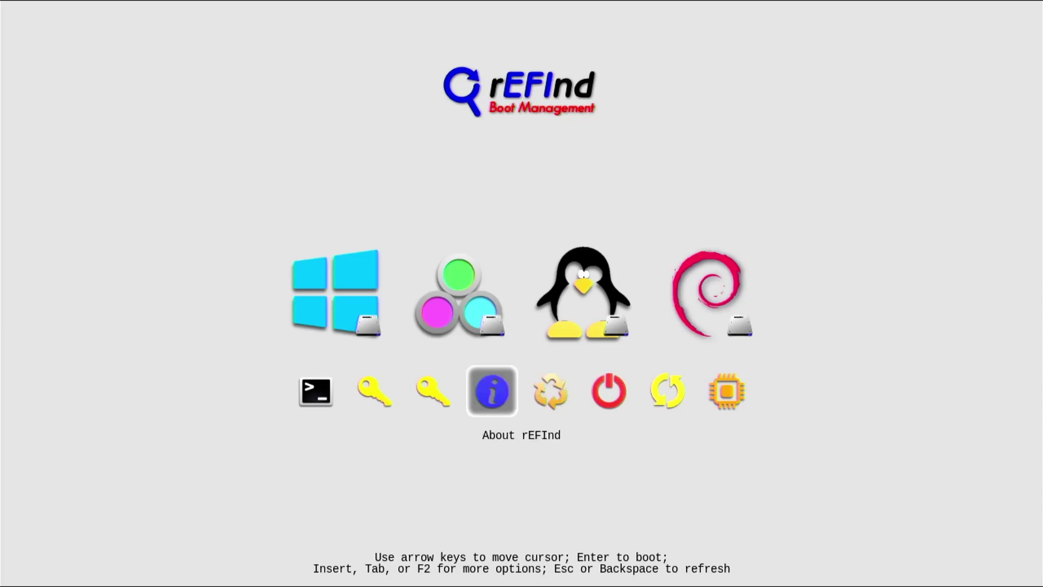
key("Left")
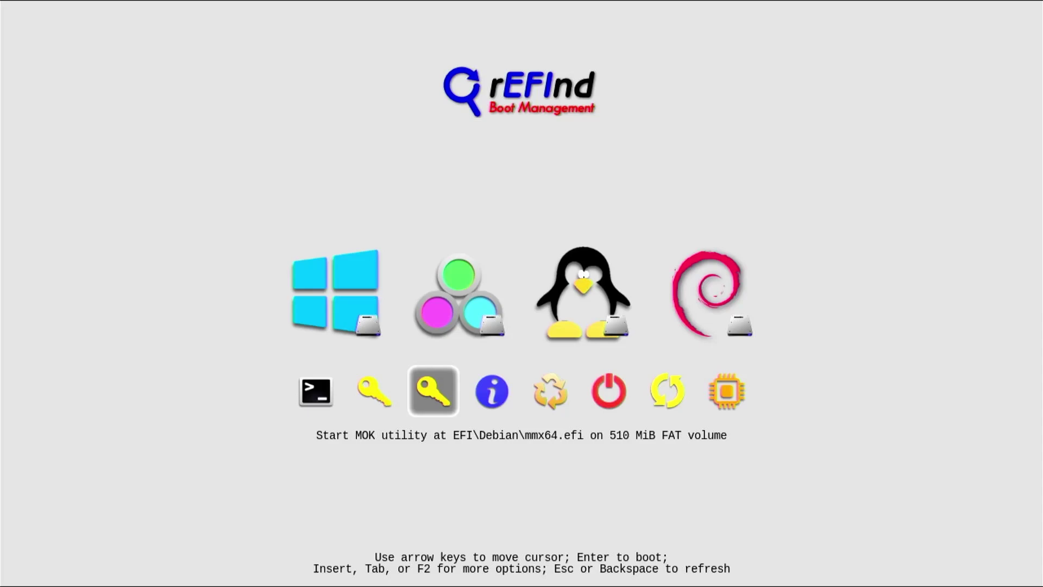
key("Left")
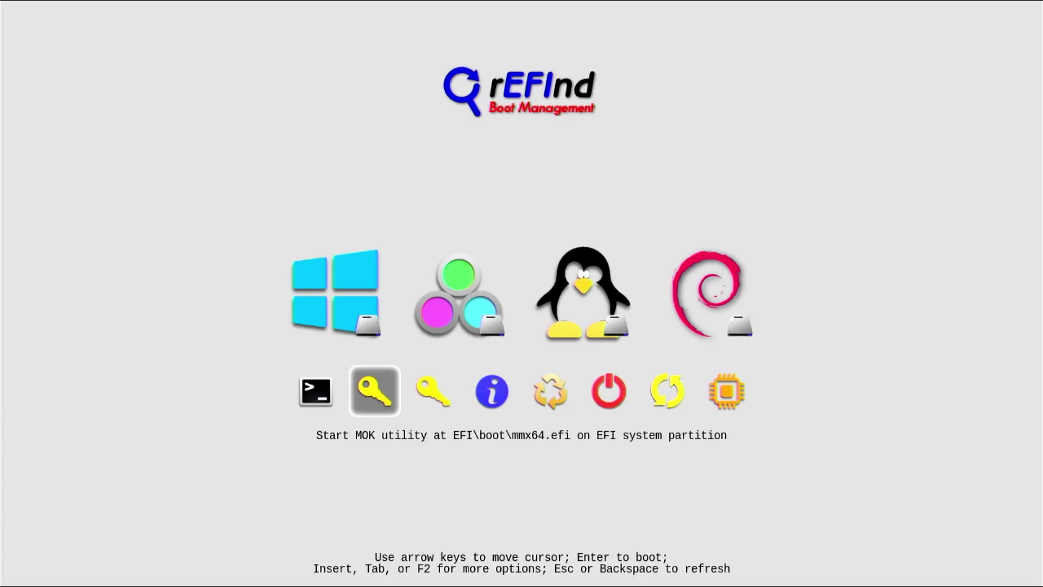
key("Left")
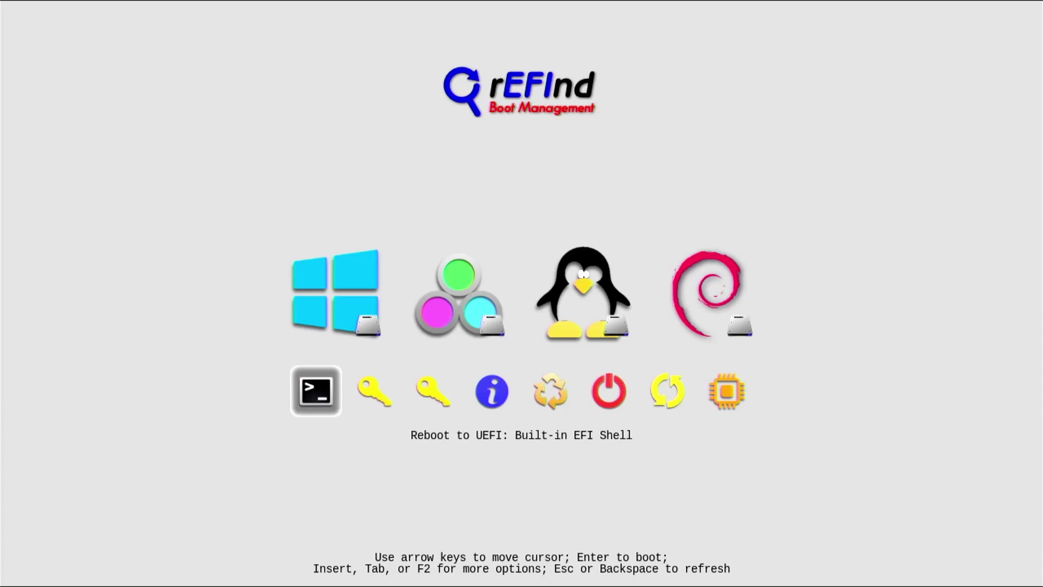
key("Up")
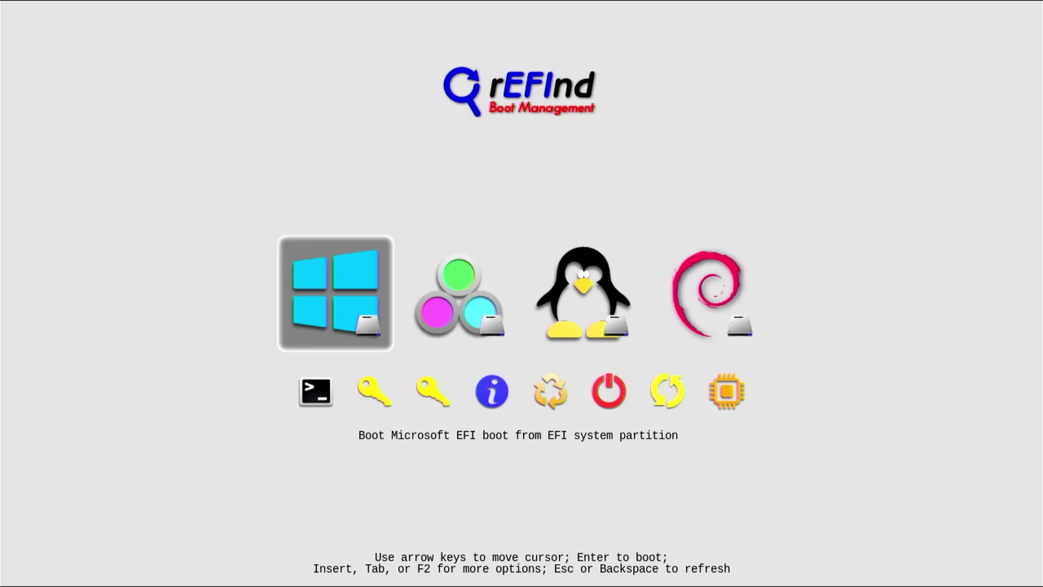
Hide the vmlinuz-6.1.0-27-amd64 Linux kernel entry from the rEFInd menu
key("Right")
key("Right")
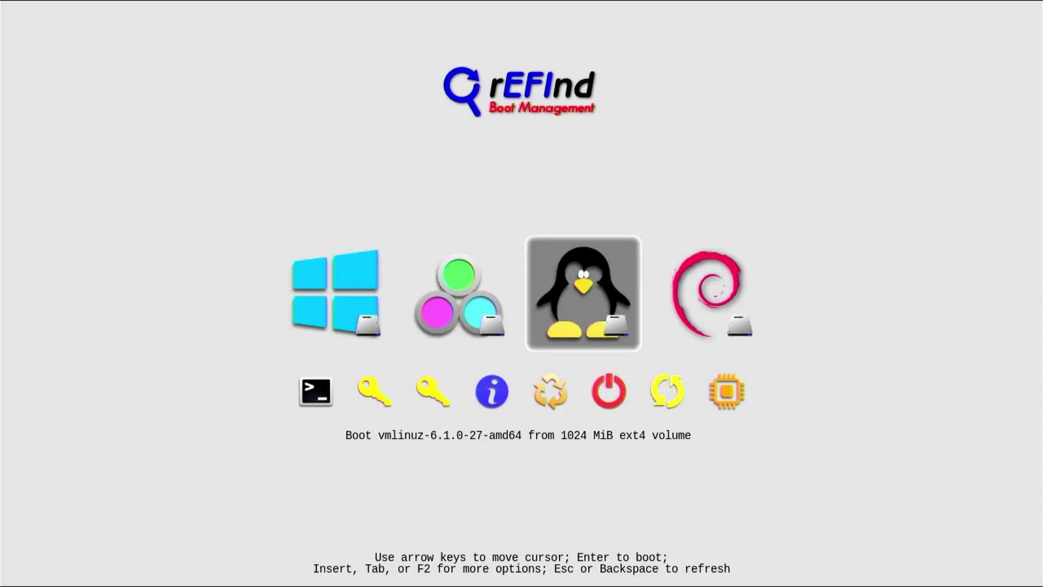
key("Delete")
key("Up")
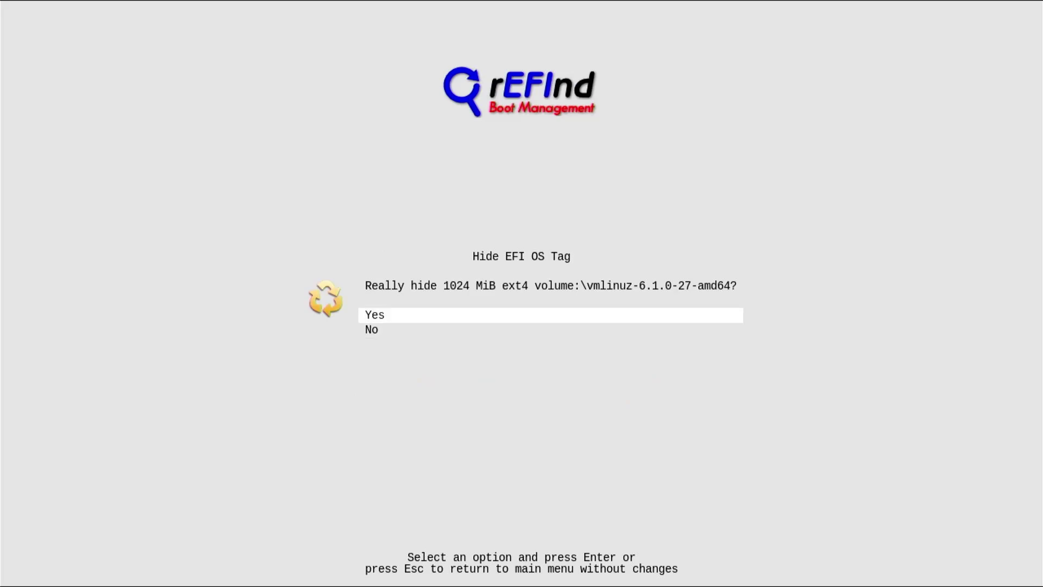
key("Return")
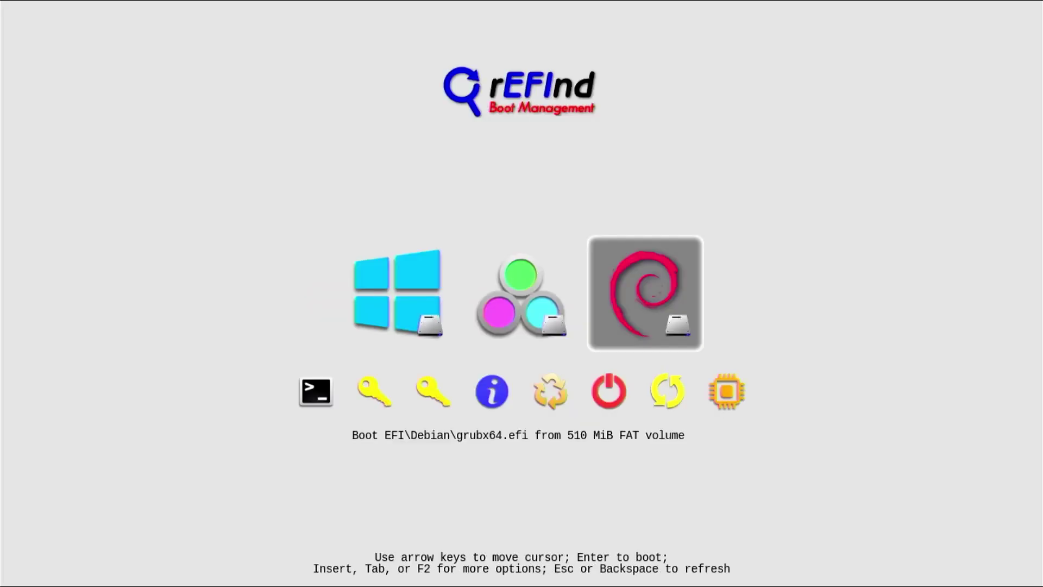
Hide the fallback boot loader entry from the rEFInd menu
key("Left")
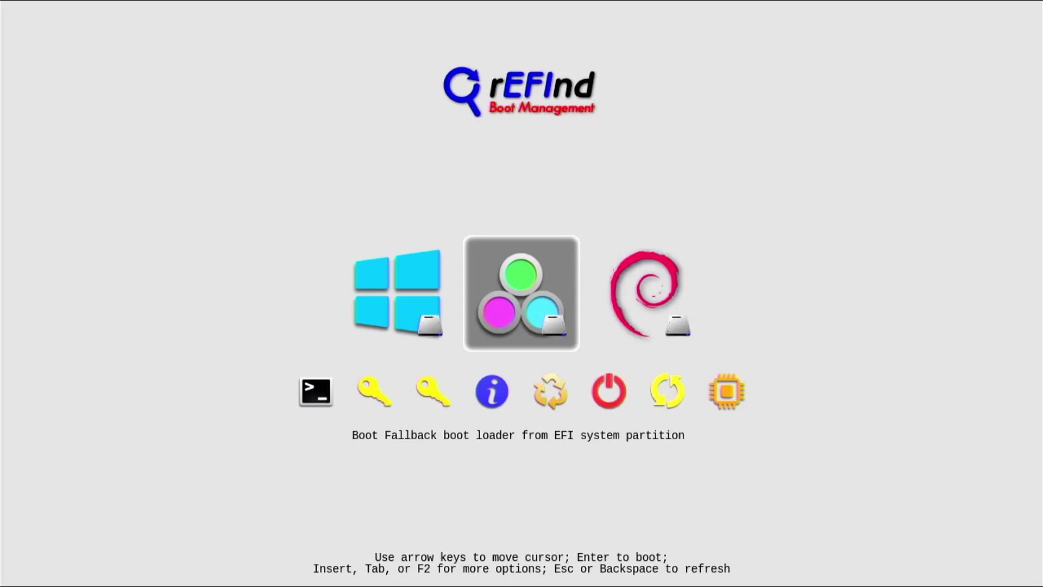
key("Delete")
key("Up")
key("Return")
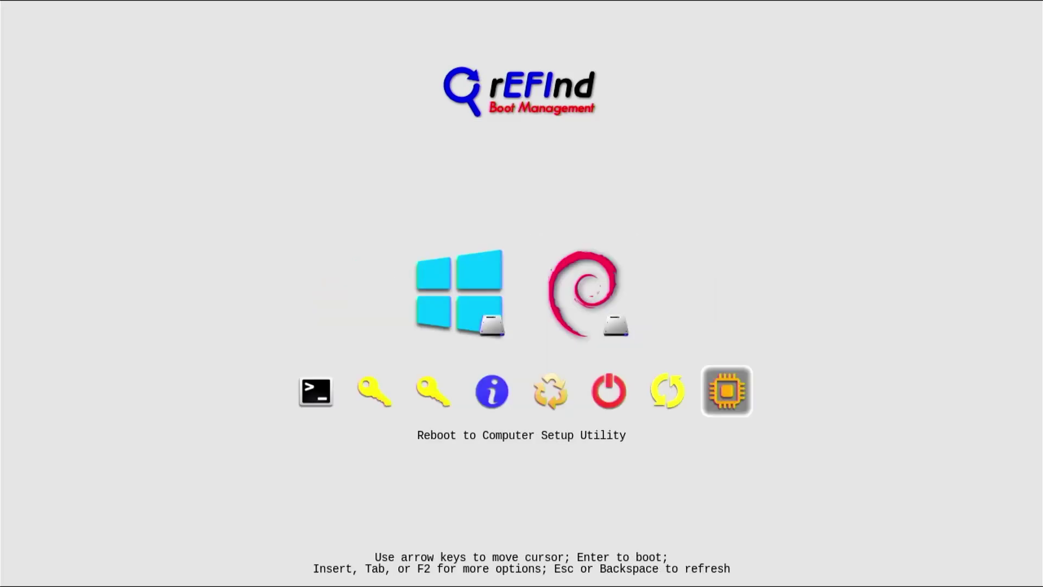
Restore the hidden Linux kernel entry through the hidden tags manager
key("Left")
key("Left")
key("Left")
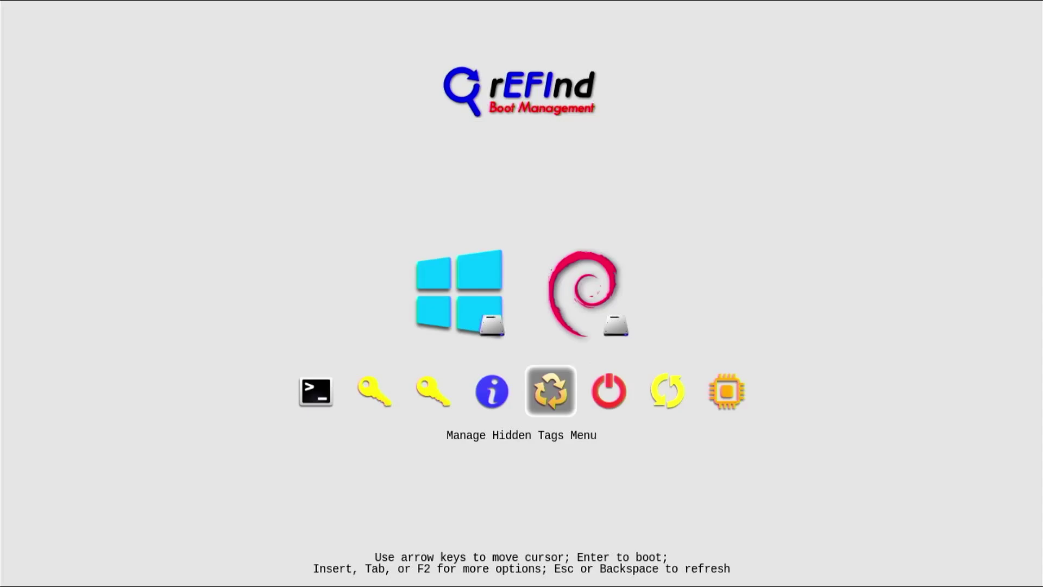
key("Return")
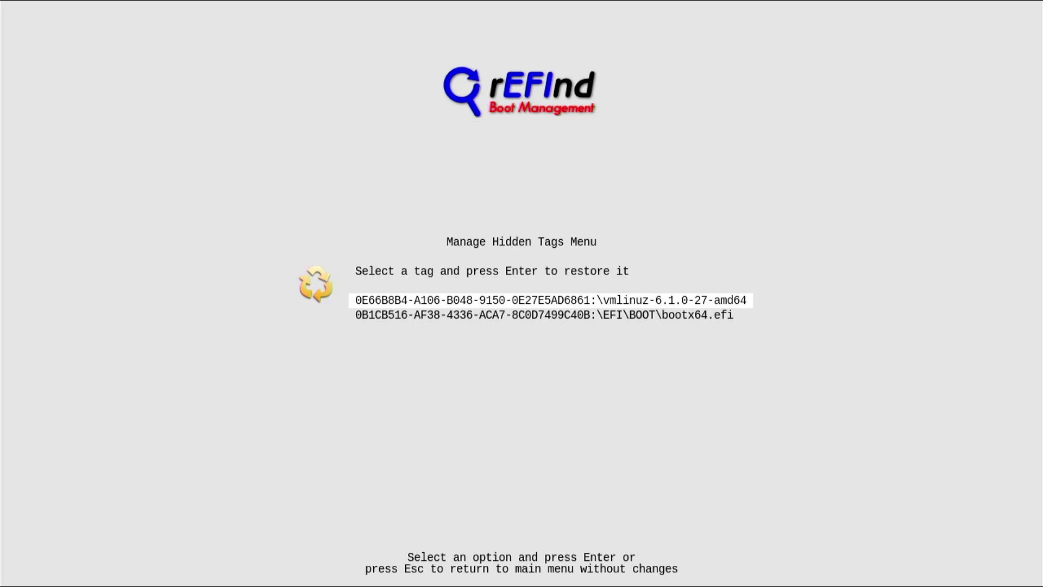
key("Escape")
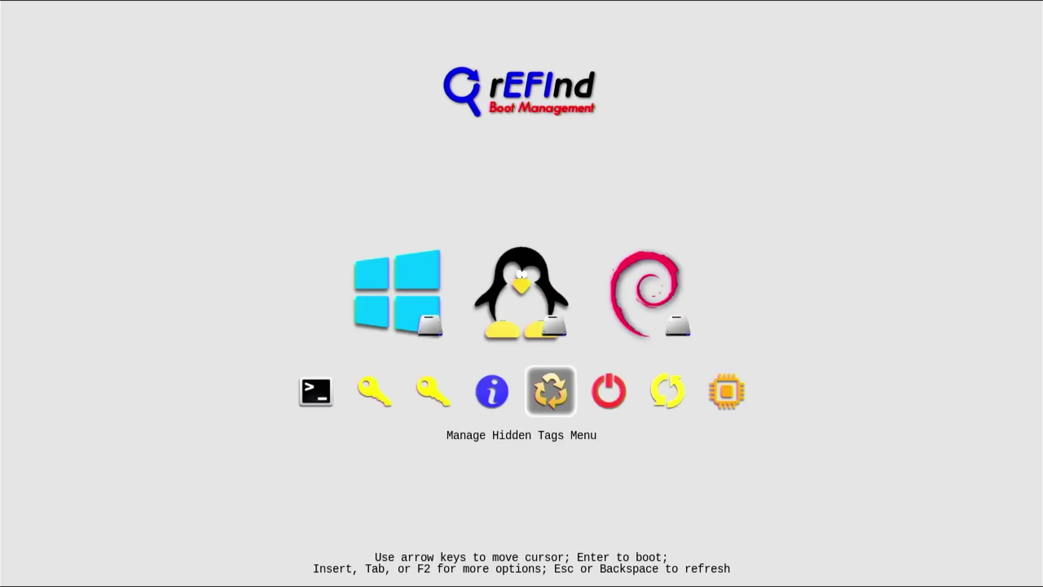
key("Up")
Boot the Microsoft entry from rEFInd and sign in with the account password
key("Left")
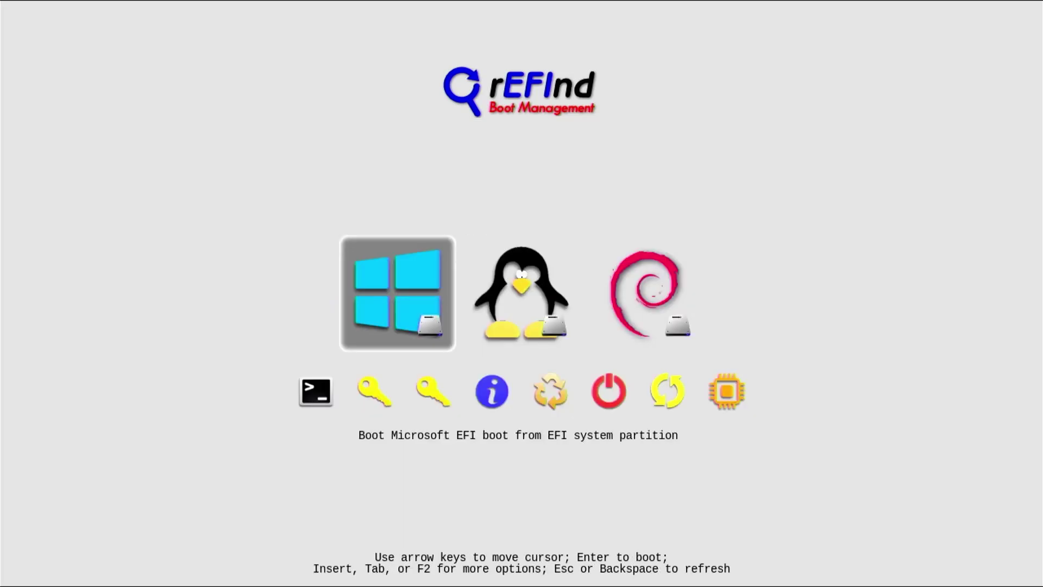
key("Return")
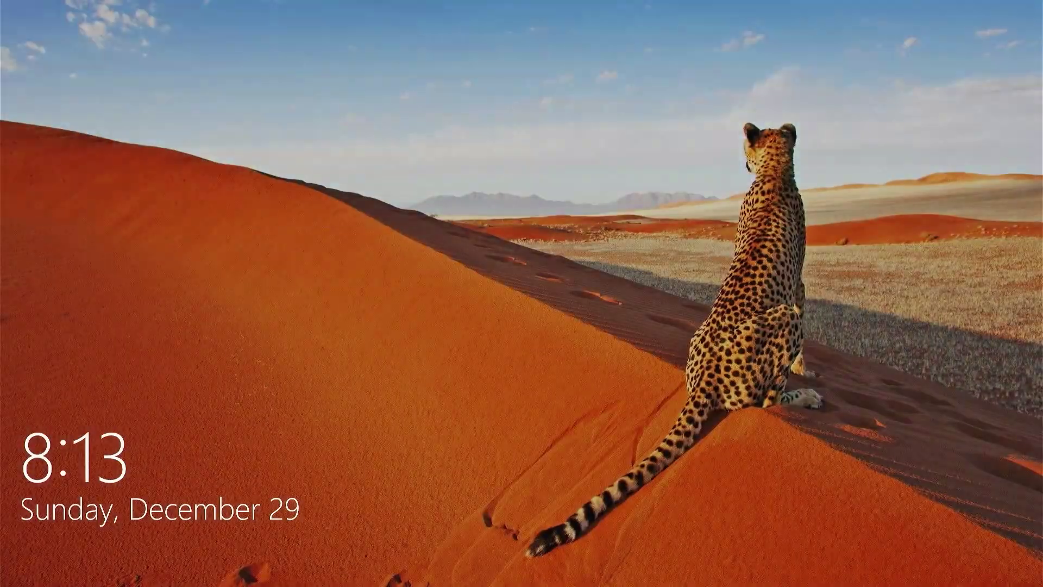
key("space")
type("aaaaaaaaa")
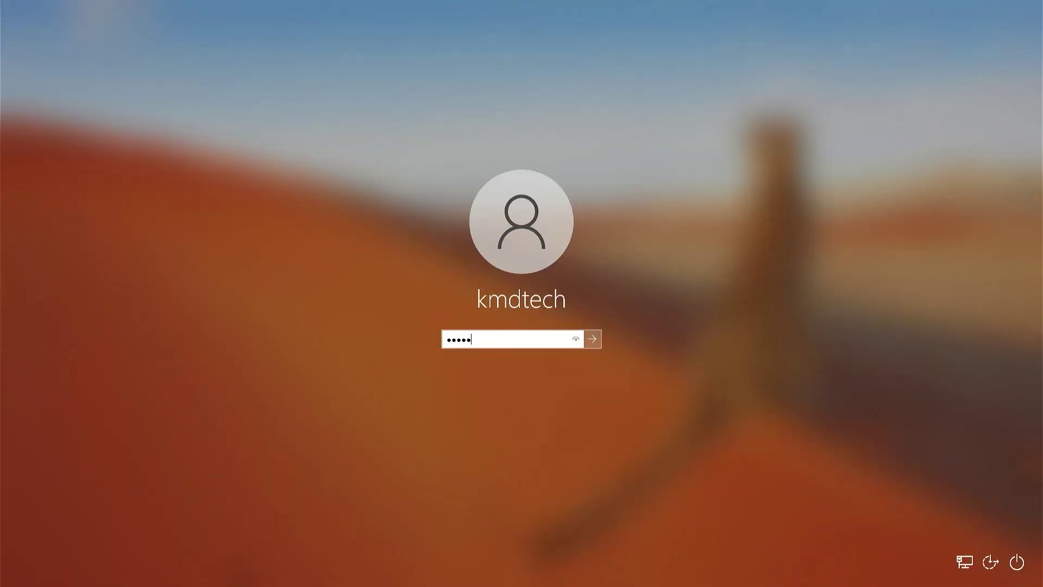
key("Return")
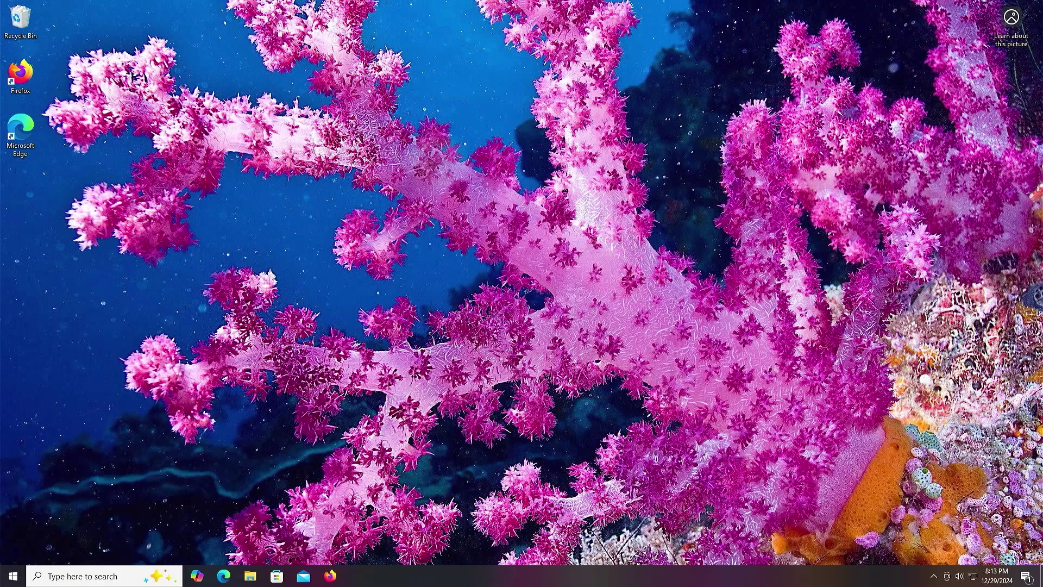
Launch Command Prompt as administrator from Windows search
key("super+s")
type("cmd")
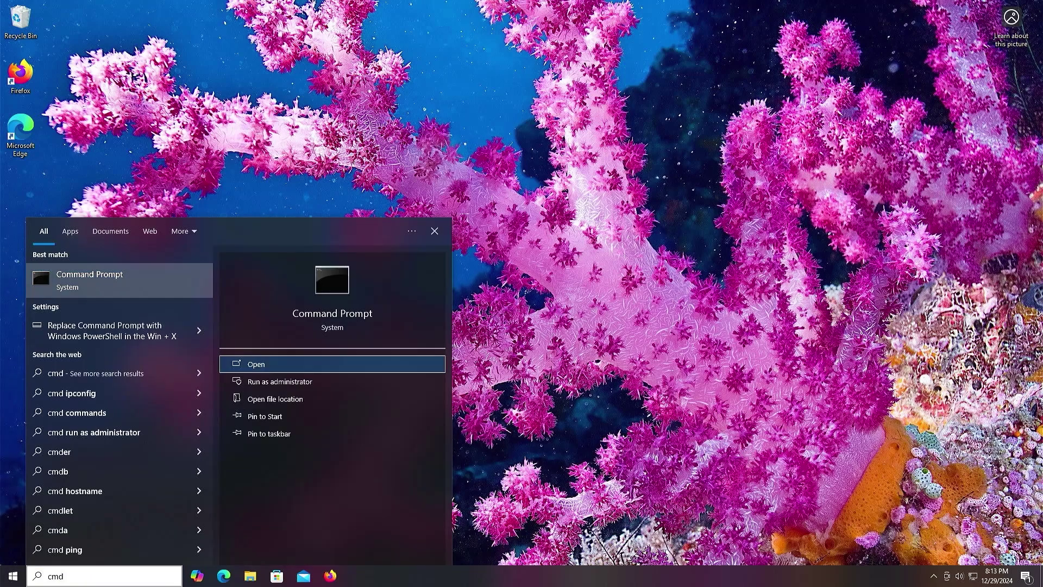
key("Down")
key("Return")
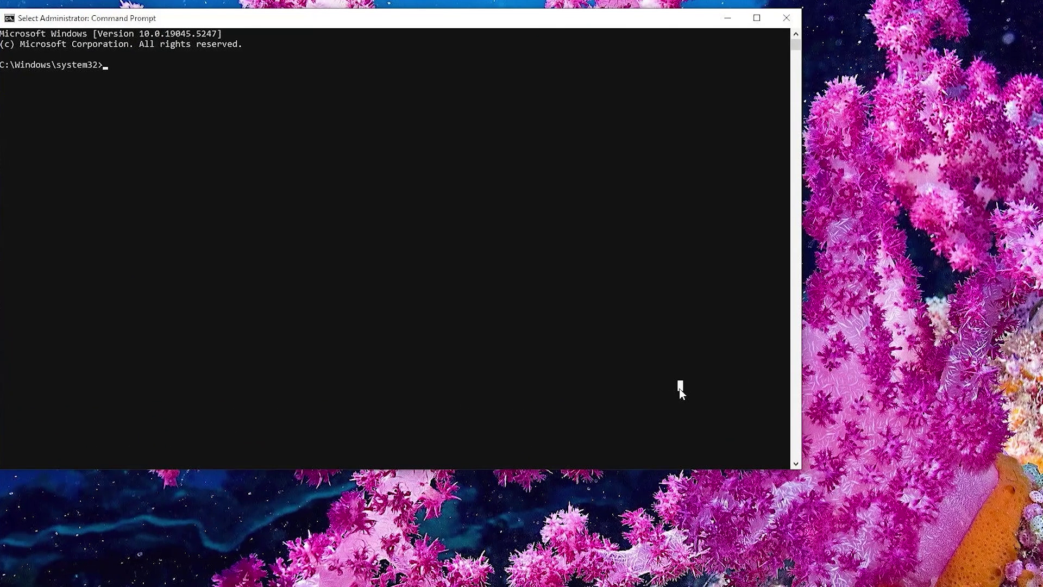
Mount the EFI partition as Z: with mountvol Z: /S and list Z:\EFI's folders
type("mo")
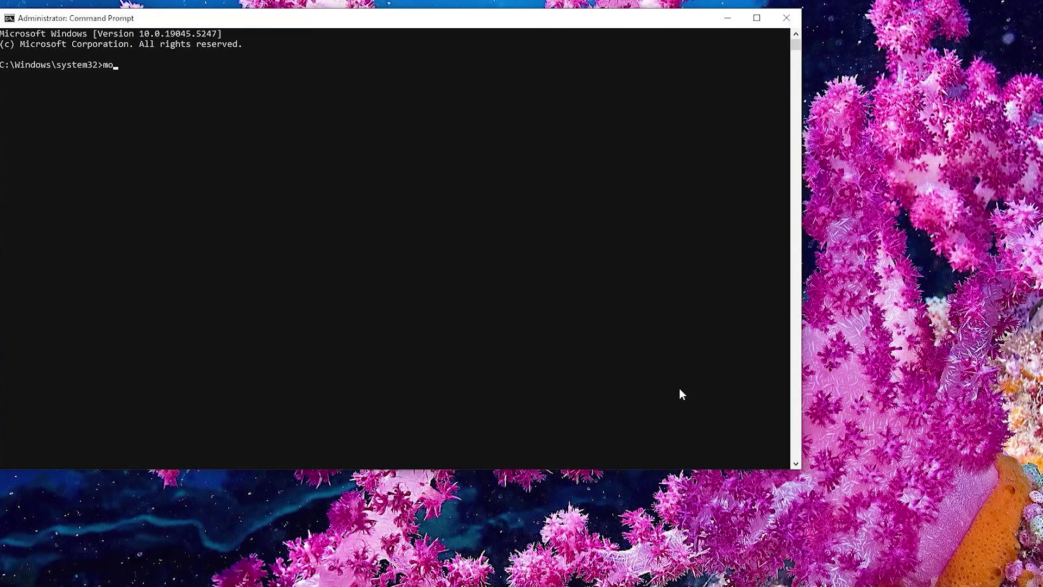
type("untvol Z: /S")
key("Return")
type("Z:")
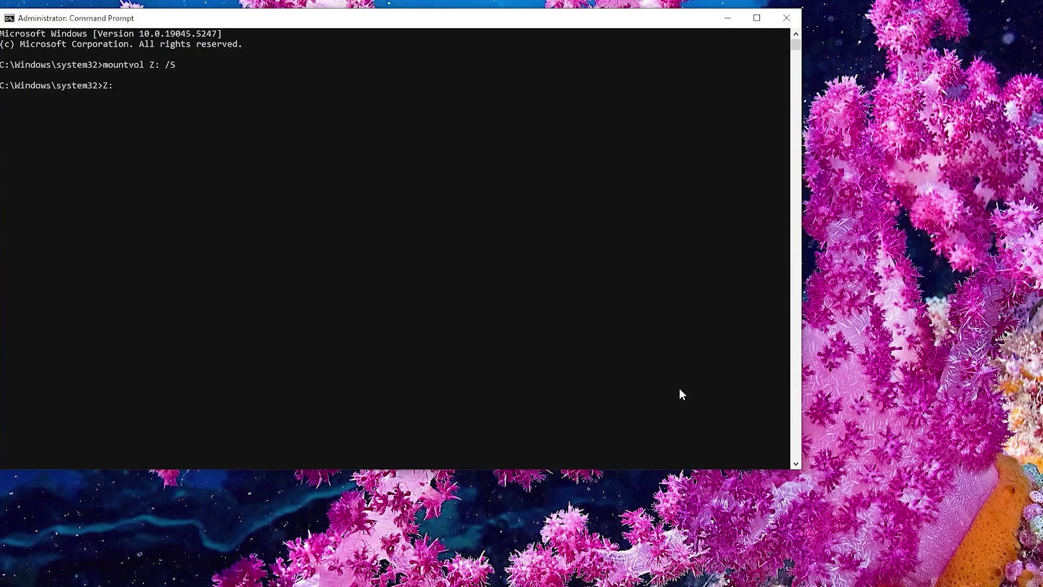
key("Return")
type("dir")
key("Return")
type("cd EFI")
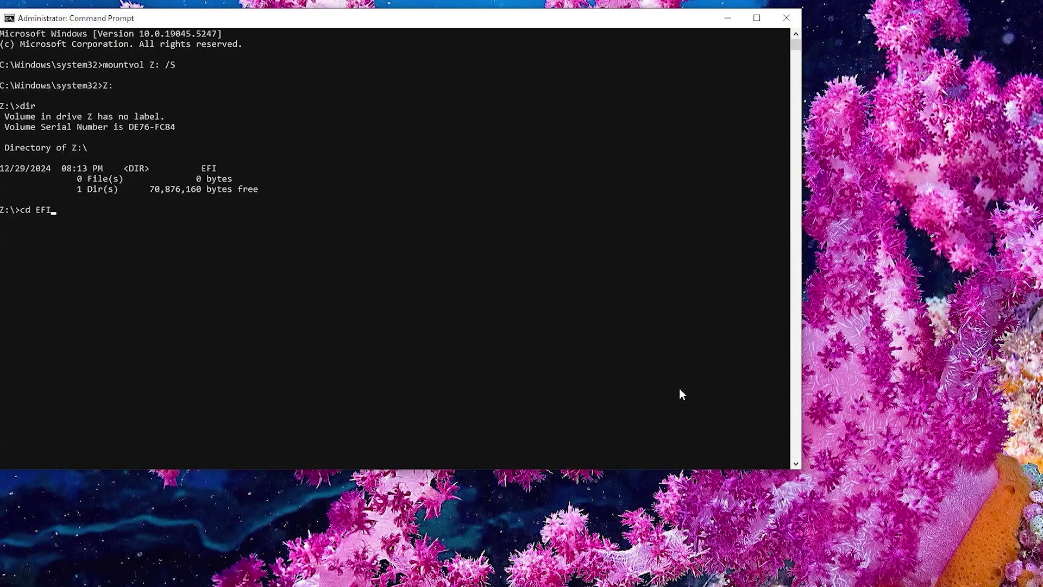
key("Return")
type("dir")
key("Return")
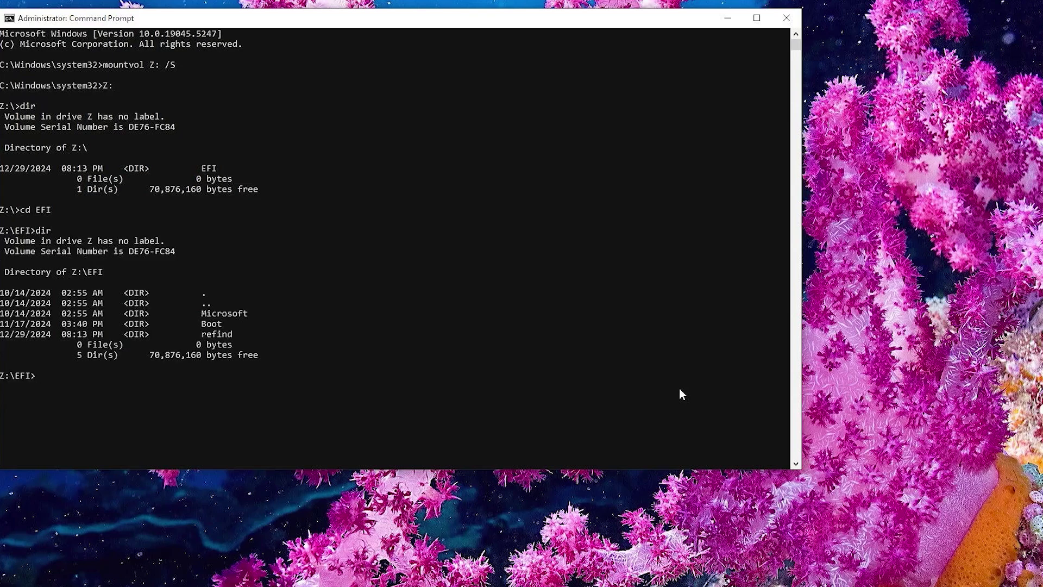
Delete the refind folder with rmdir /S refind and confirm only Microsoft and Boot remain
type("rmdir /S refind")
key("Return")
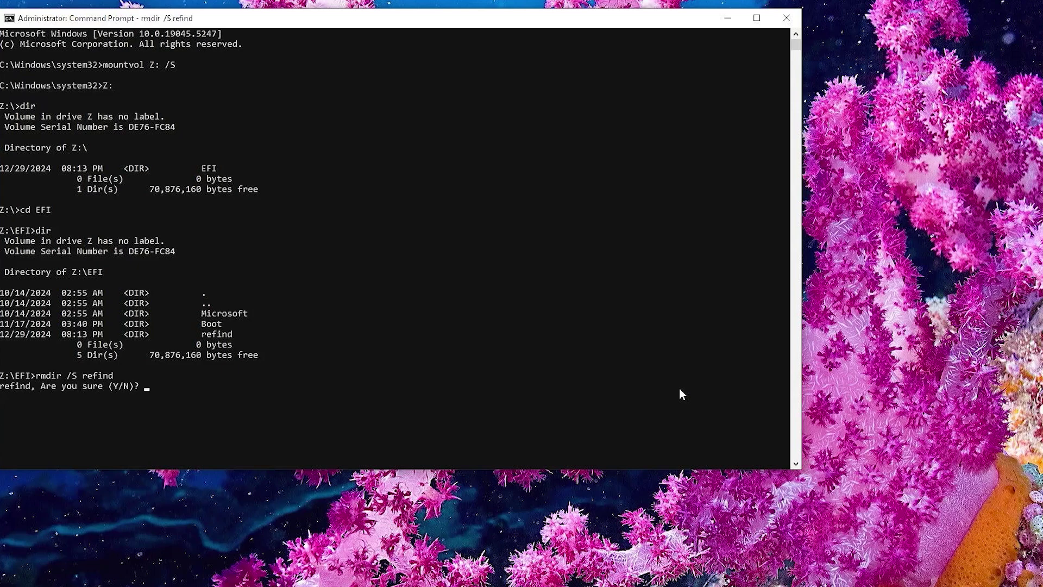
type("y")
key("Return")
type("dir")
key("Return")
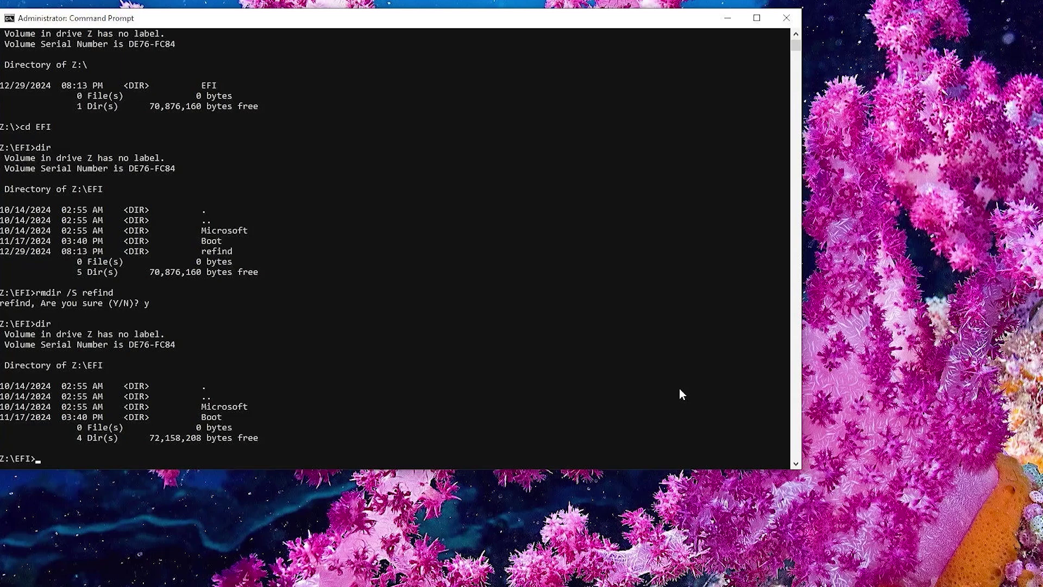
List firmware entries and set the {bootmgr} path to \EFI\MICROSOFT\BOOT\BOOTMGFW.EFI
type("bcdedit /enum firmware")
key("Return")
scroll(563, 342, "up", 8)
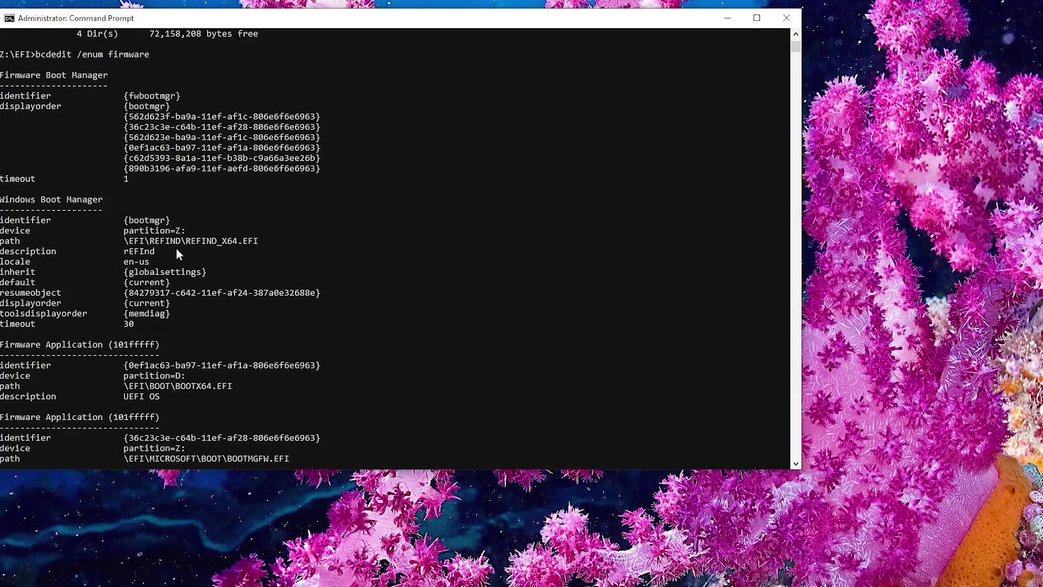
type("bcdedit /set")
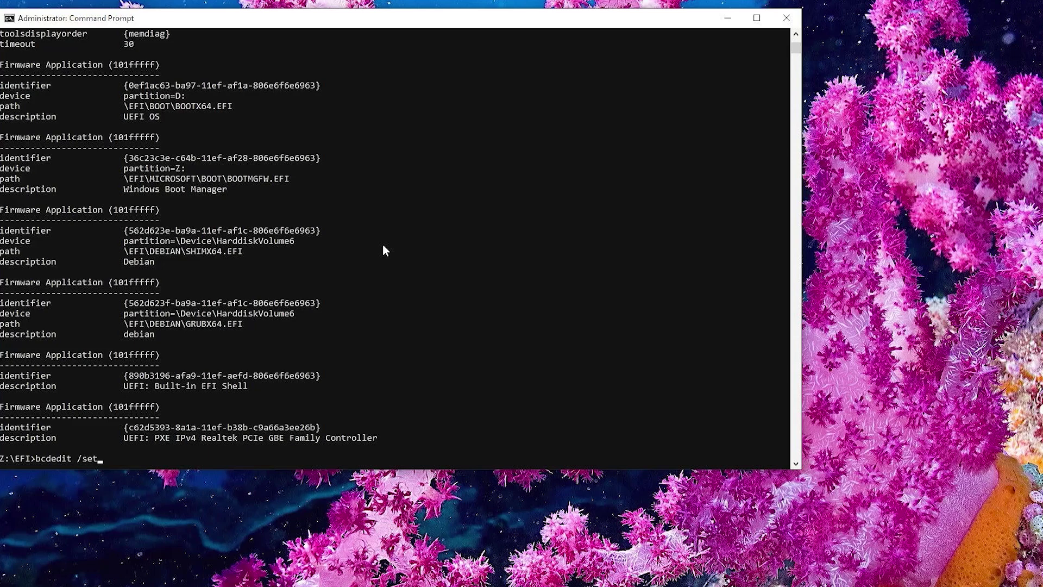
type(" \"{bootmgr}\" path \\EFI\\MICROSOFT")
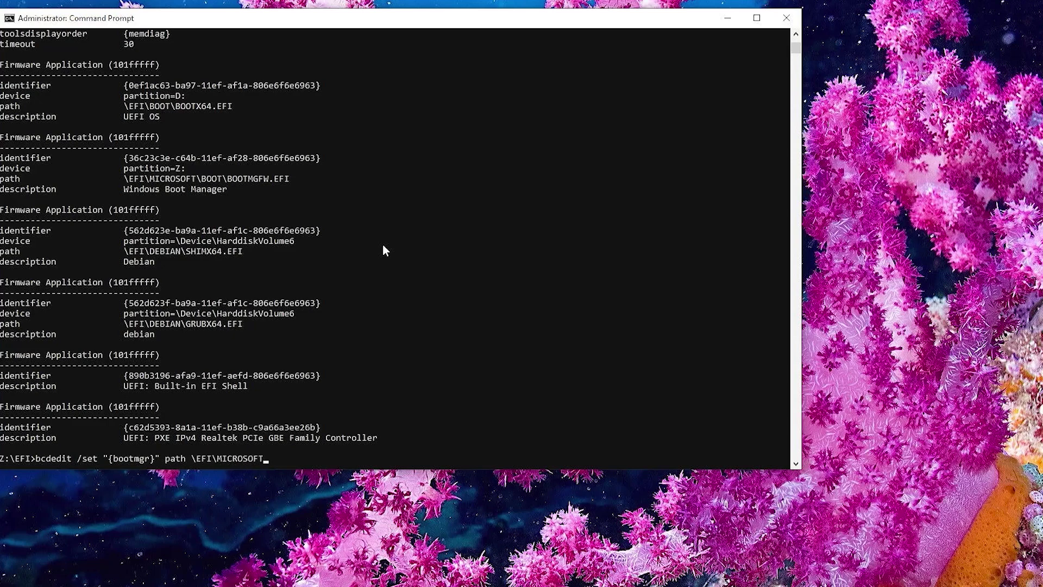
type("\\BOOT\\BOOTMGFW.EFI")
key("Return")
Set the {bootmgr} description to "Windows Boot Manager" and verify with bcdedit /enum firmware
key("Up")
key("BackSpace")
key("BackSpace")
key("BackSpace")
key("BackSpace")
key("BackSpace")
key("BackSpace")
key("BackSpace")
key("BackSpace")
key("BackSpace")
key("BackSpace")
key("BackSpace")
key("BackSpace")
key("BackSpace")
key("BackSpace")
key("BackSpace")
key("BackSpace")
key("BackSpace")
key("BackSpace")
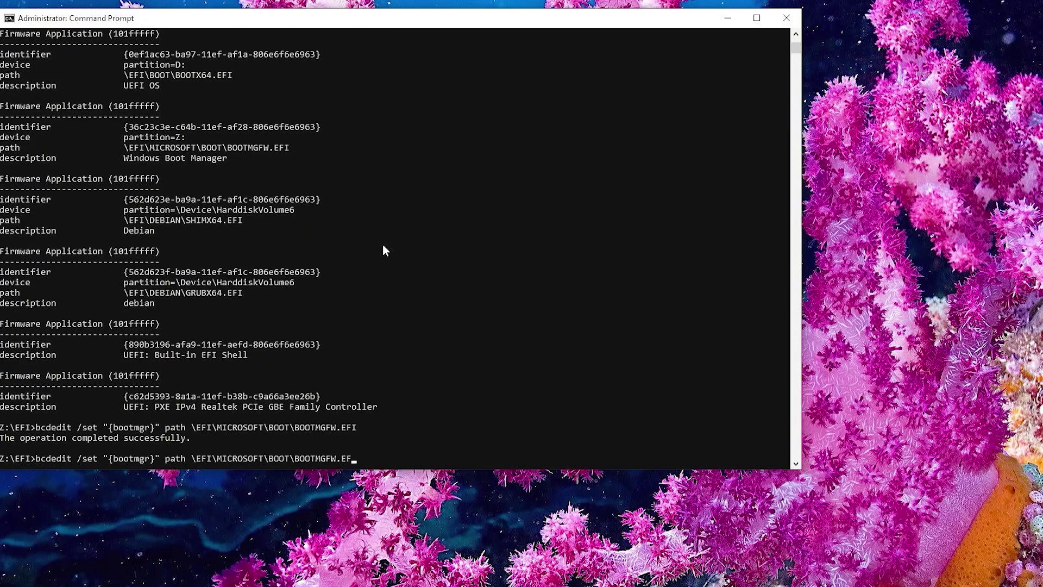
key("BackSpace")
key("BackSpace")
key("BackSpace")
key("BackSpace")
key("BackSpace")
key("BackSpace")
key("BackSpace")
key("BackSpace")
key("BackSpace")
key("BackSpace")
key("BackSpace")
key("BackSpace")
key("BackSpace")
key("BackSpace")
key("BackSpace")
key("BackSpace")
key("BackSpace")
key("BackSpace")
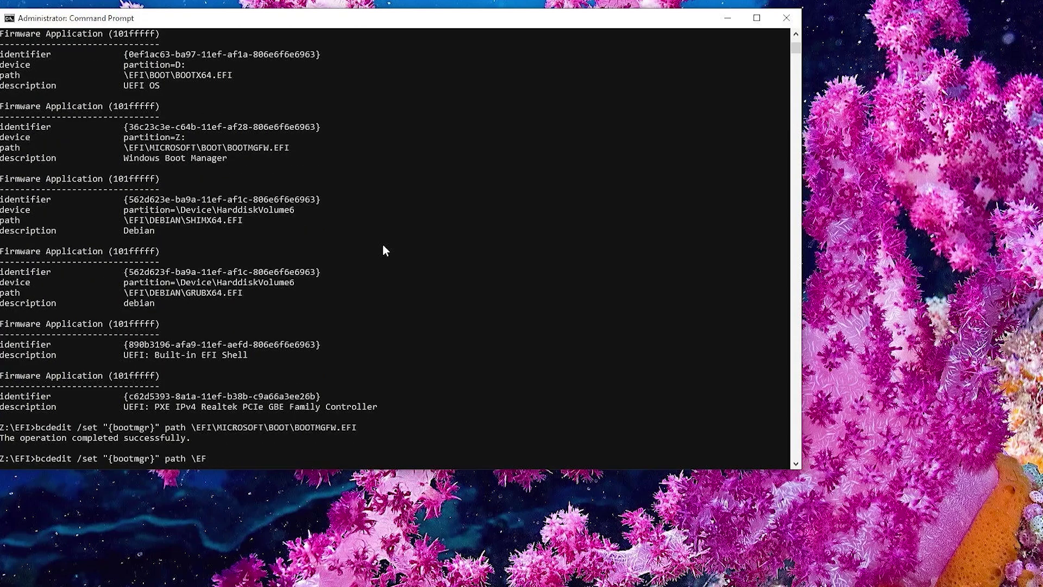
key("BackSpace")
type("description \"Windows Boot Manager\"")
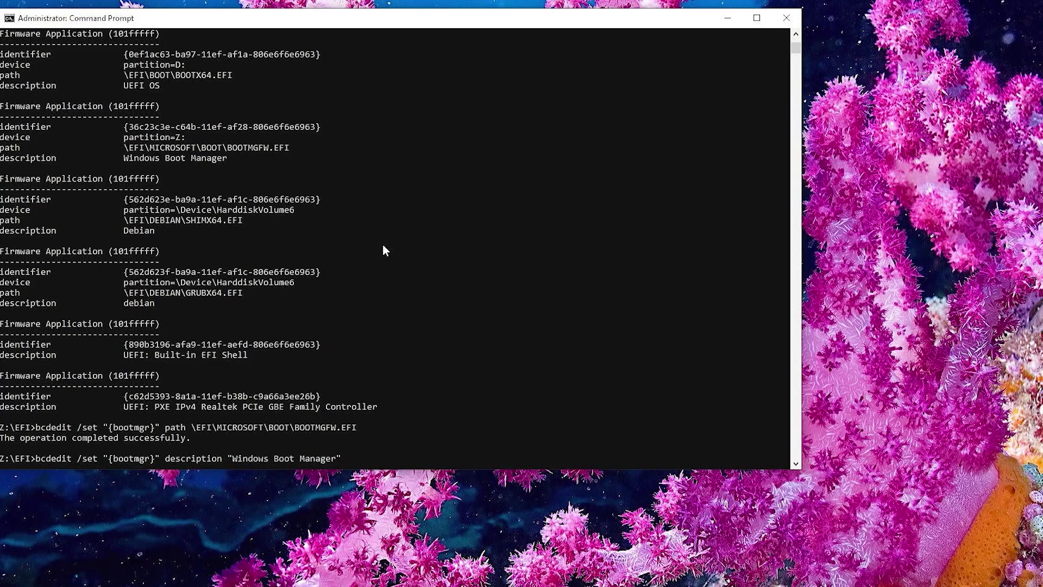
key("Return")
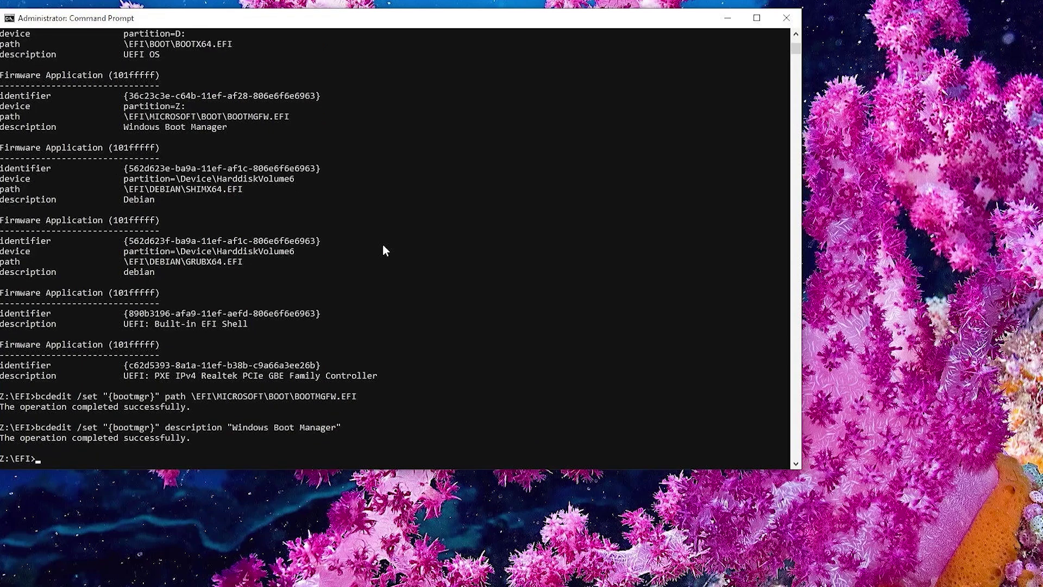
key("Up")
key("Up")
key("Up")
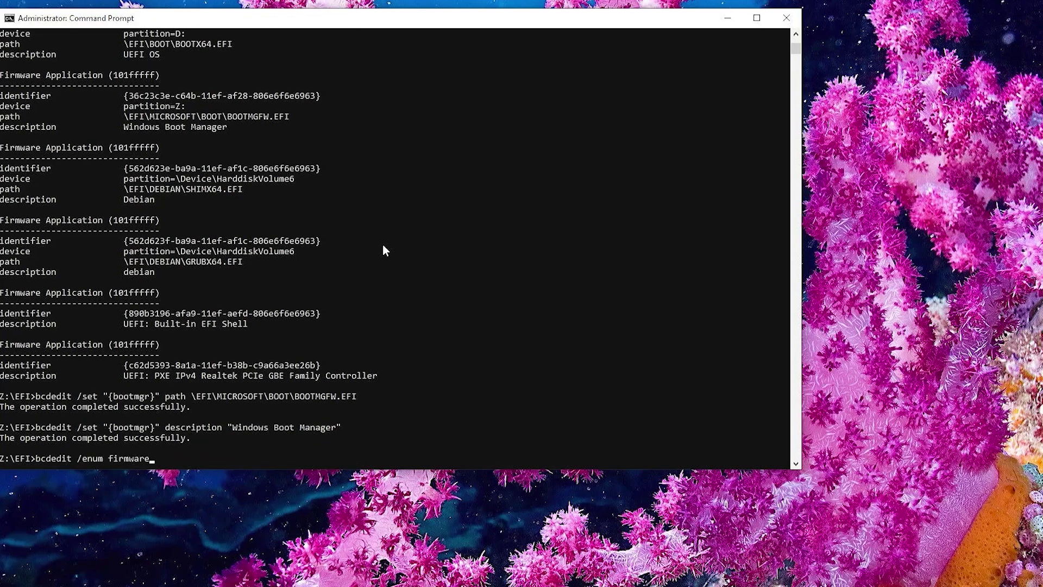
key("Return")
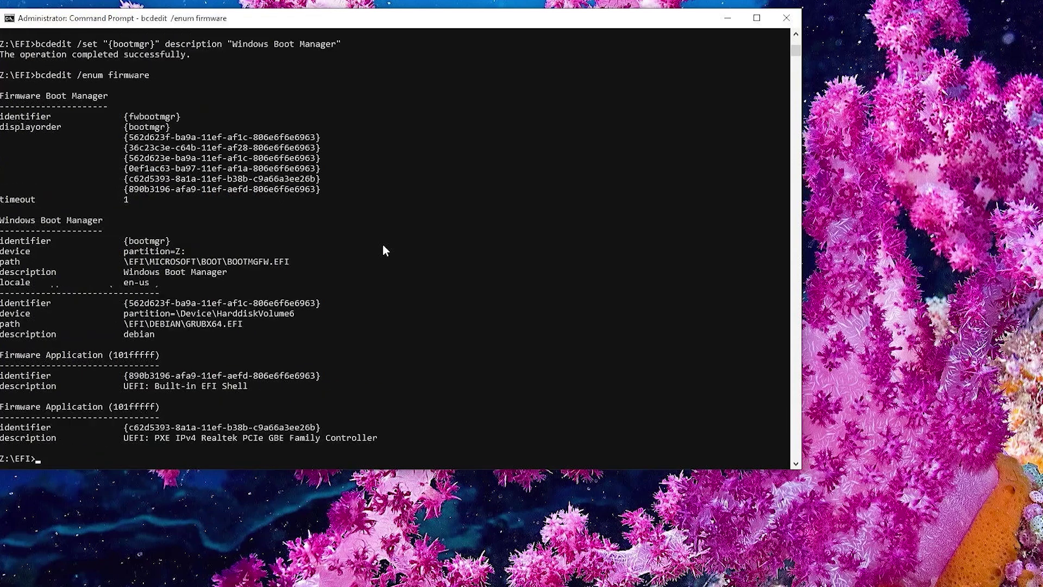
scroll(383, 247, "up", 6)
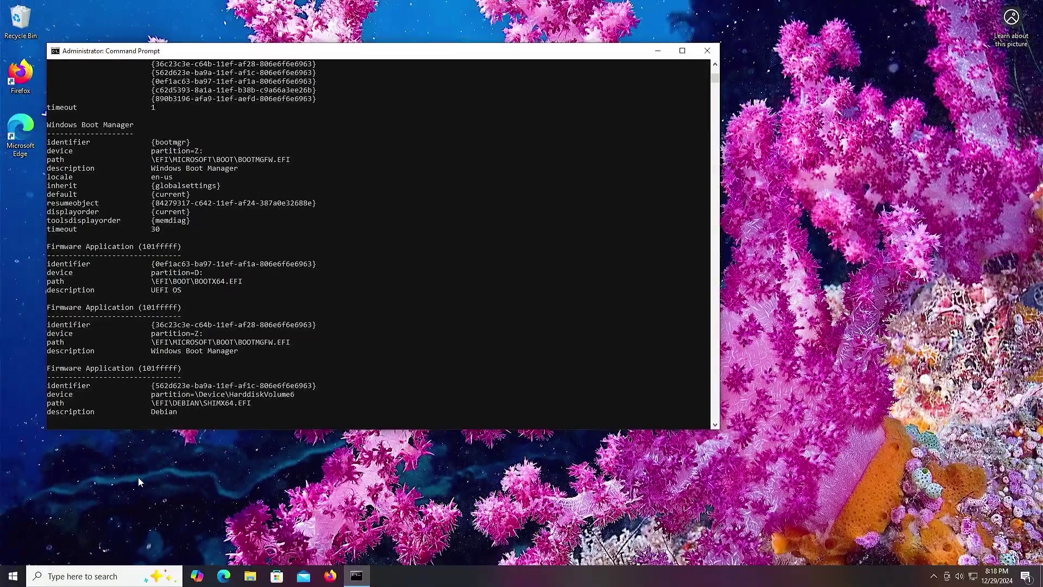
Restart into Aptio Setup and make debian Boot Option #1 ahead of Windows Boot Manager
right_click(13, 576)
mouse_move(54, 547)
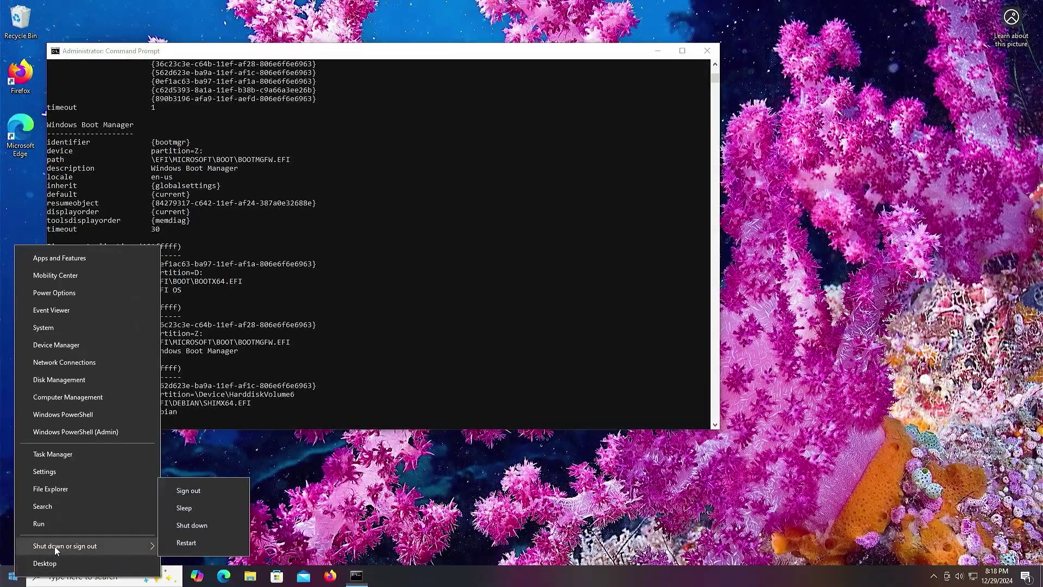
left_click(187, 543)
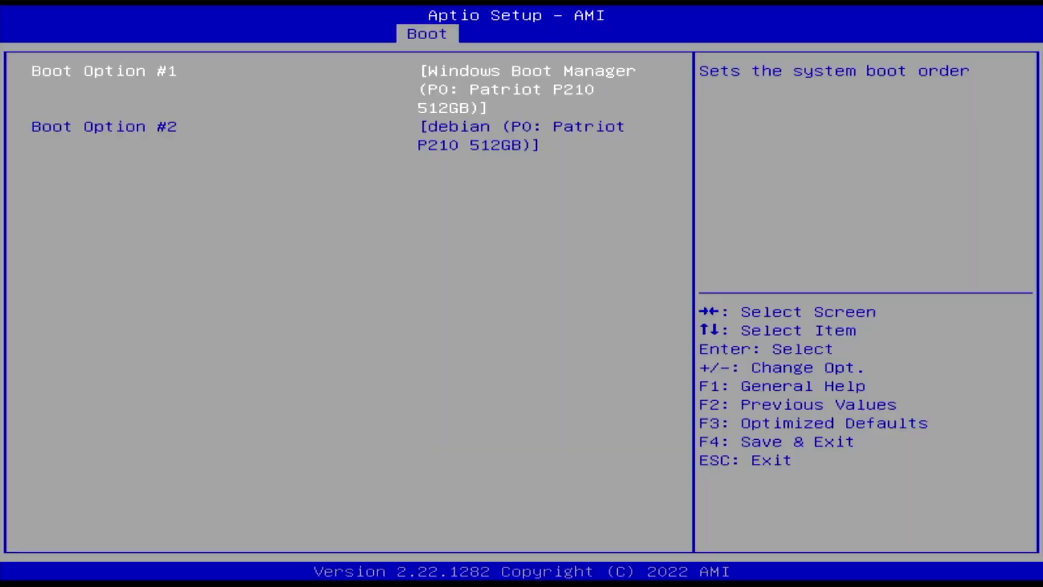
key("Down")
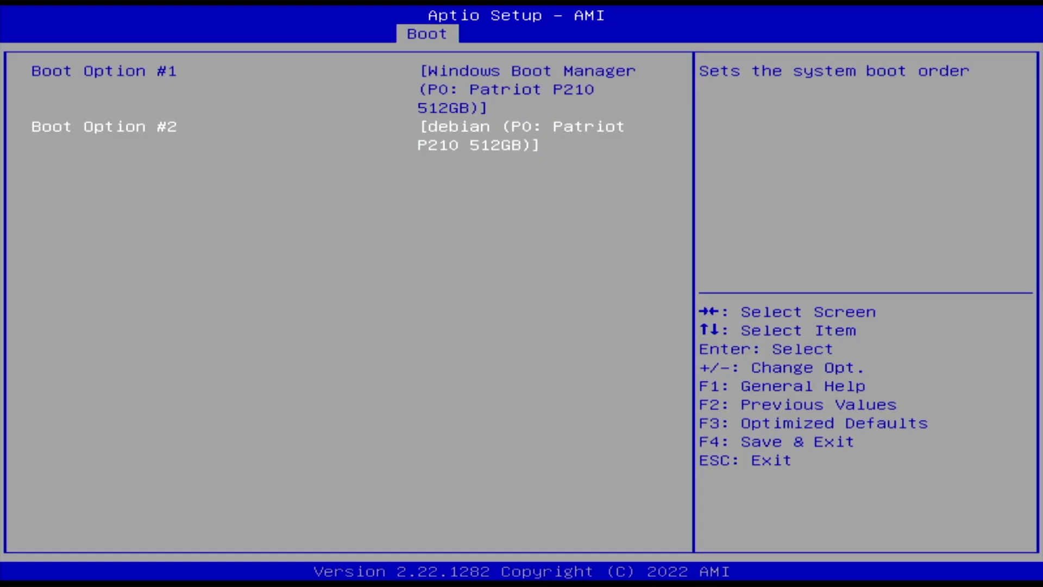
key("plus")
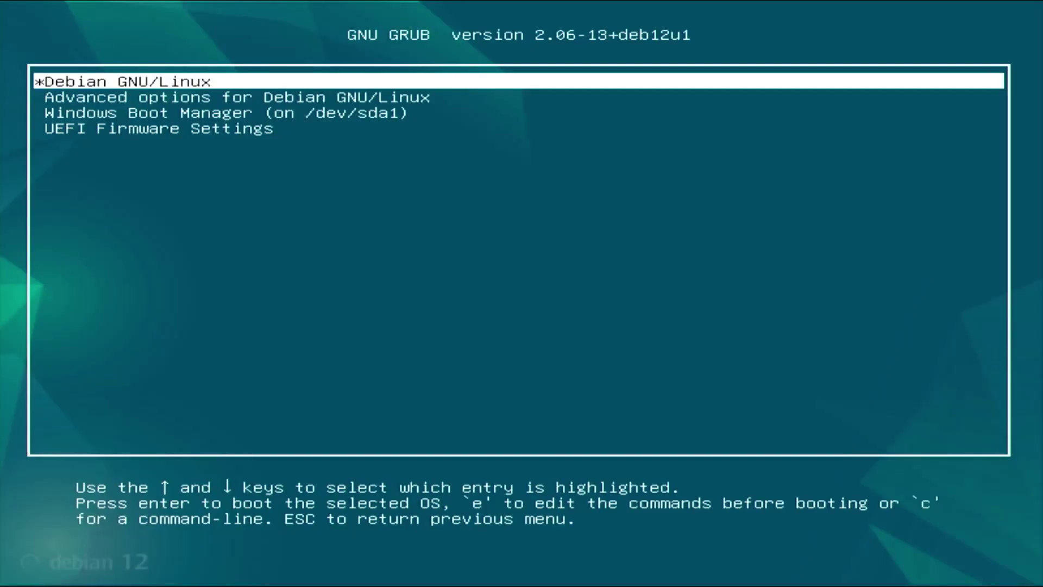
Boot the Windows Boot Manager (on /dev/sda1) entry from GRUB
key("Down")
key("Down")
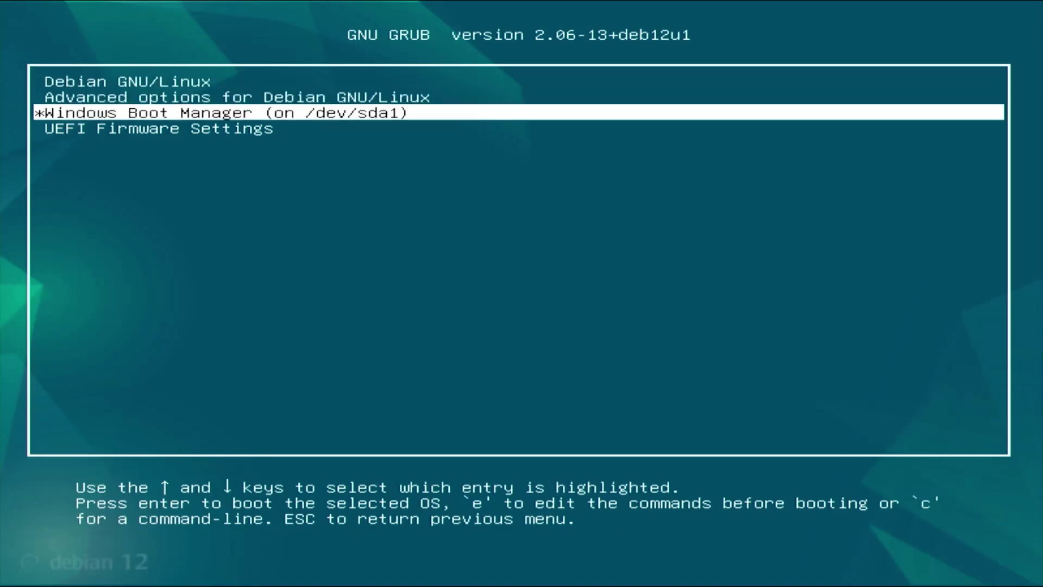
key("Return")
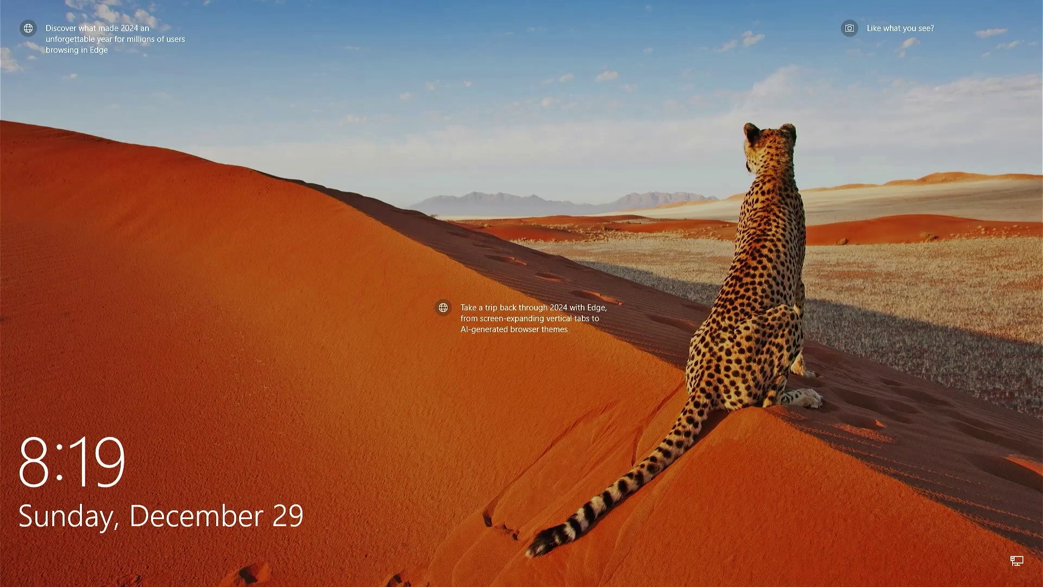